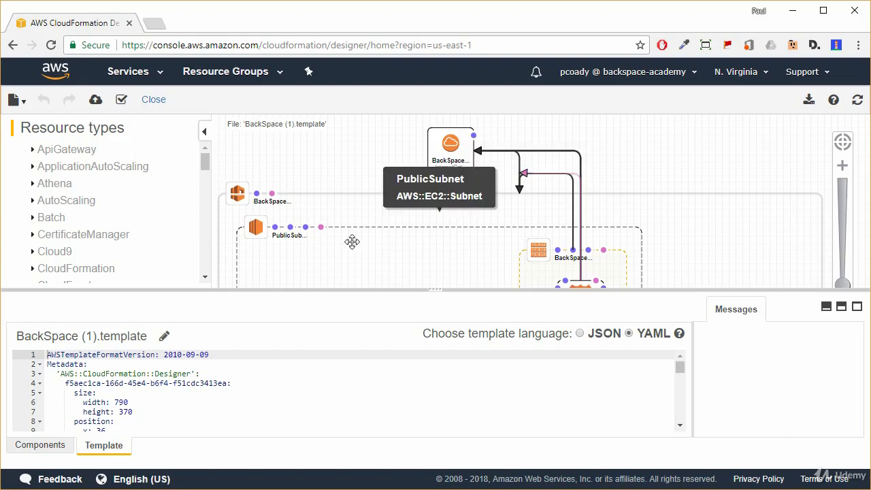
- Add an EC2 SecurityGroup resource inside the VPC, in the empty area outside the public subnet
left_click(205, 255)
left_click(206, 255)
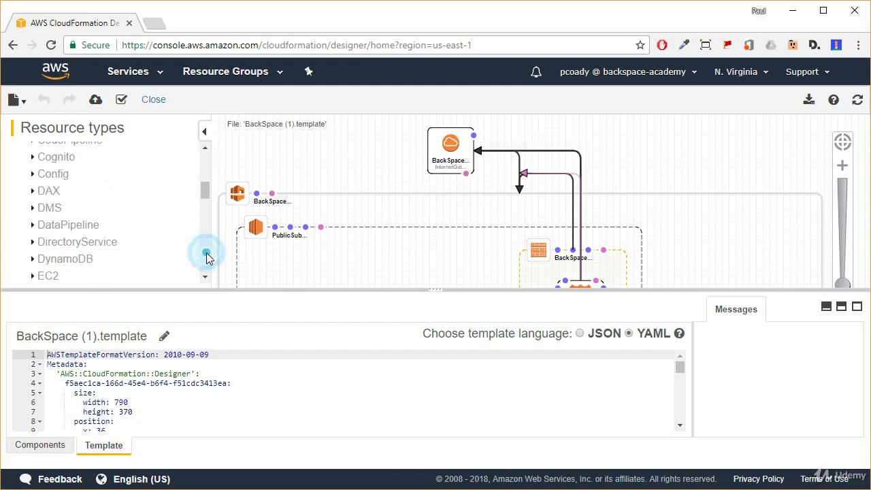
left_click(206, 270)
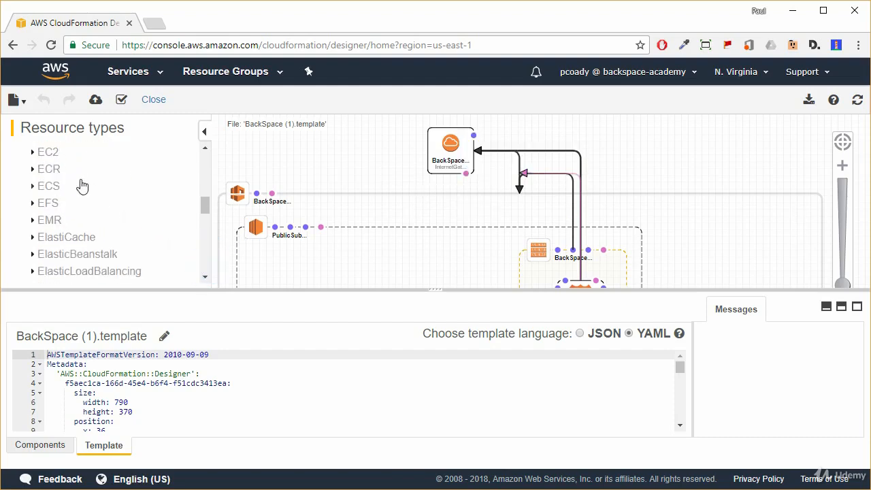
left_click(34, 157)
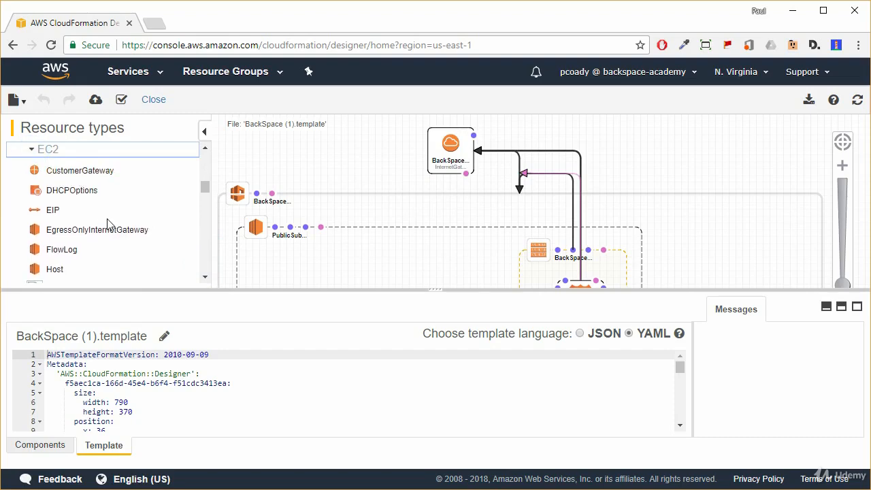
left_click(206, 278)
left_click(205, 278)
left_click(205, 278)
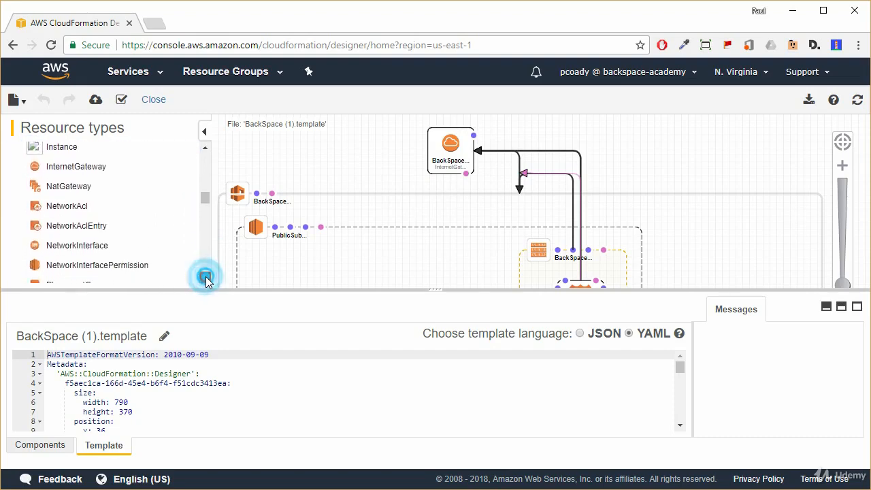
left_click(205, 277)
left_click(206, 278)
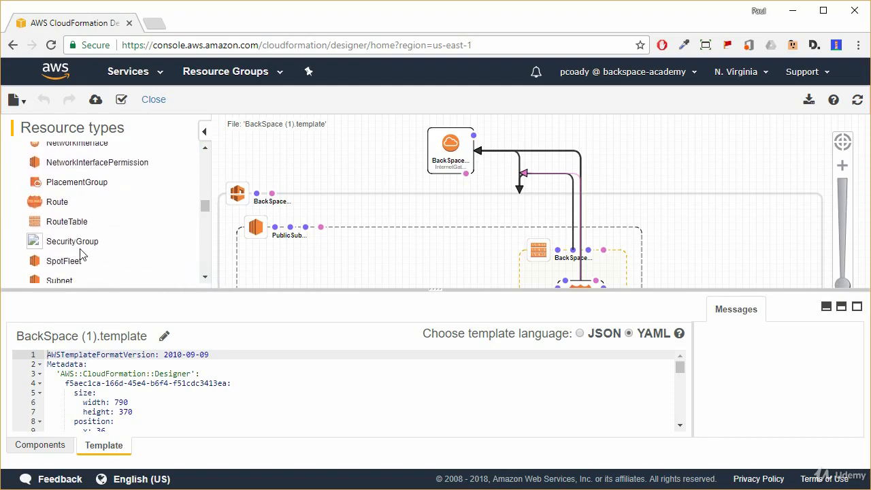
left_click_drag(70, 247, 747, 247)
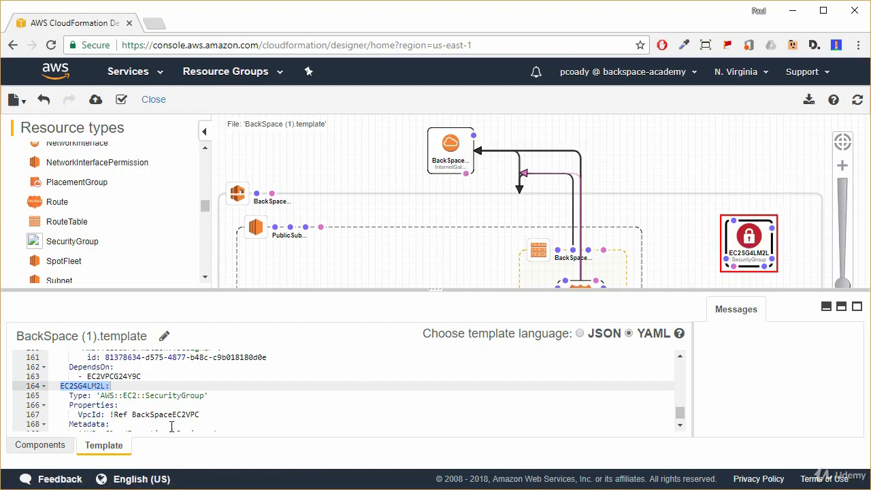
- Rename the new security group to BackSpaceEC2SG and refresh the diagram
left_click(31, 447)
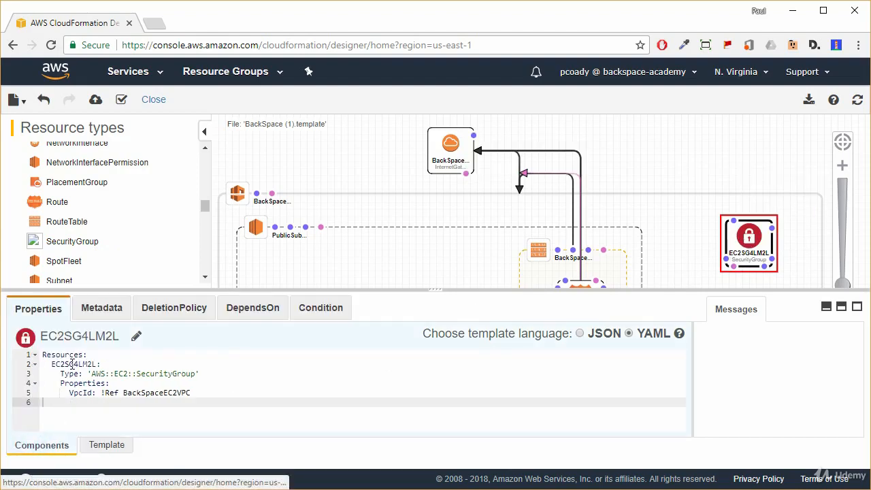
left_click(84, 333)
left_click_drag(81, 334, 163, 344)
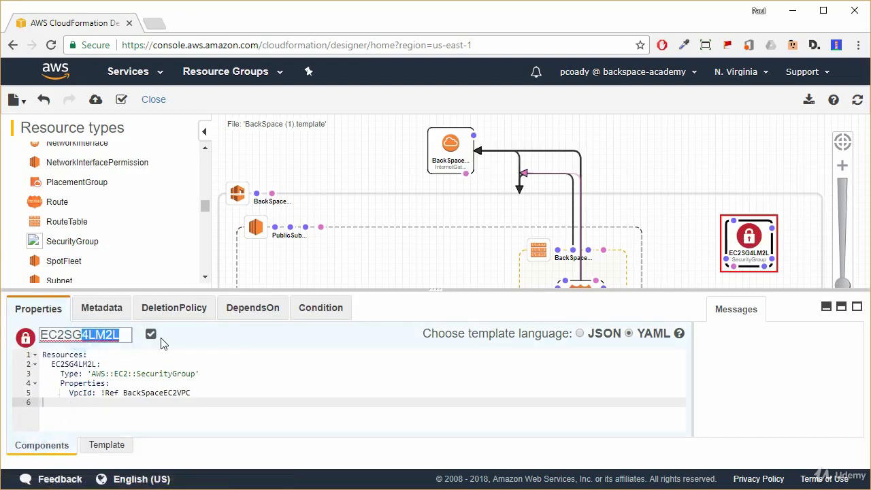
key("BackSpace")
key("Home")
type("Back")
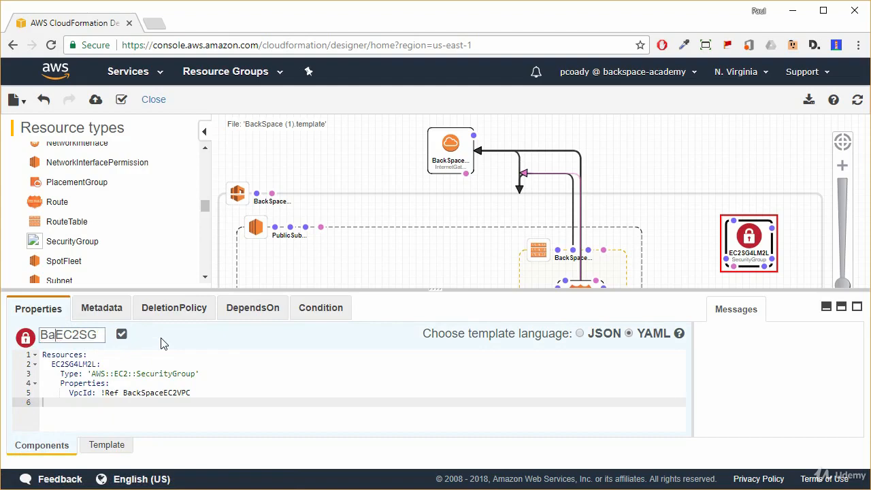
type("Space")
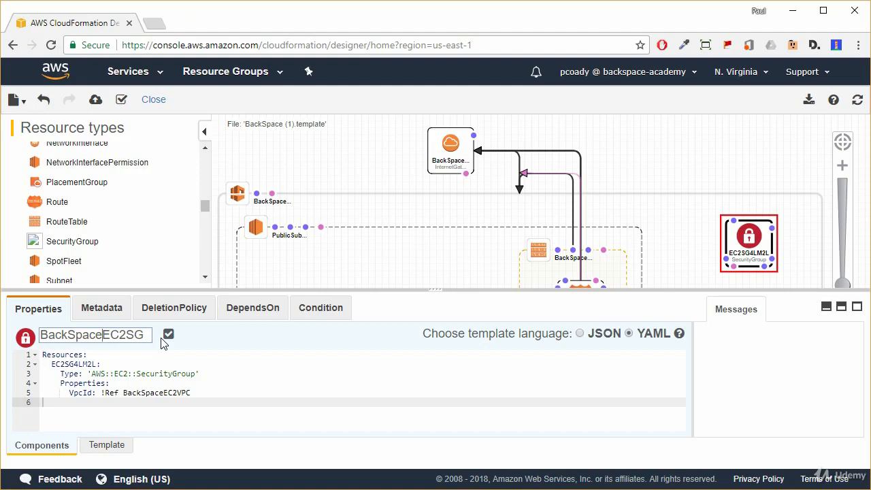
left_click(169, 334)
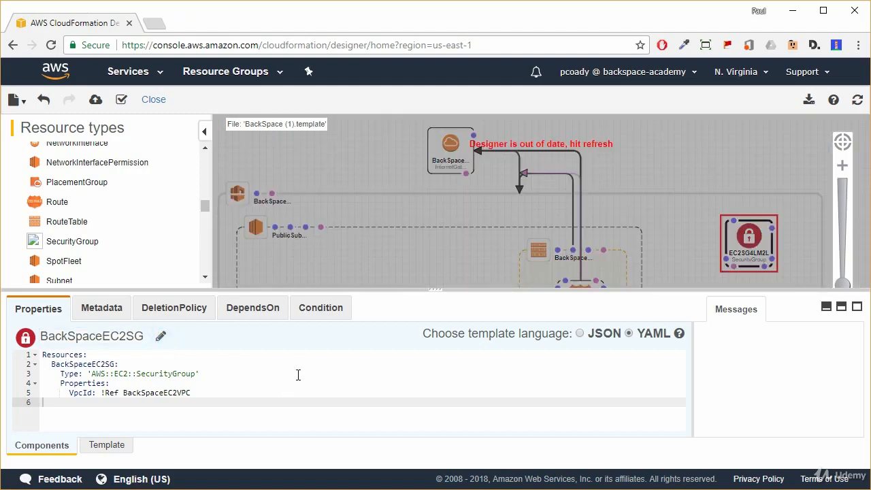
left_click(858, 101)
left_click(658, 201)
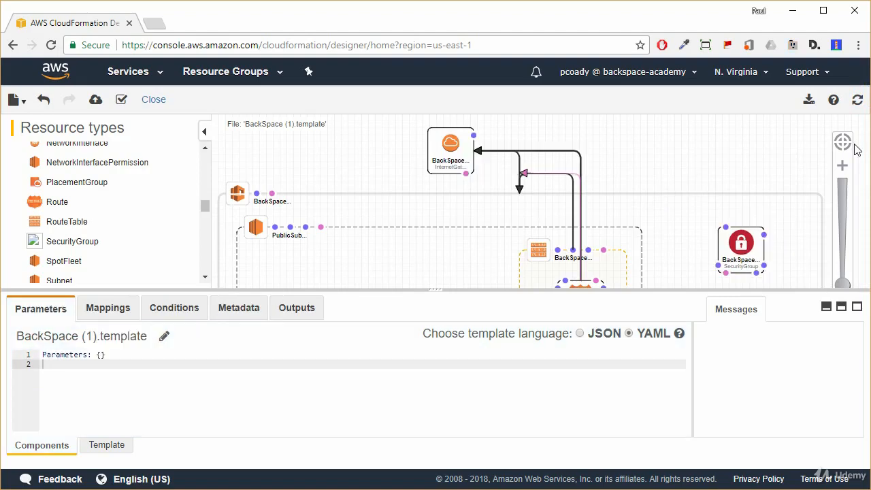
- Open the BackSpaceEC2SG properties and examine the security group's VpcId link to the VPC
left_click(748, 237)
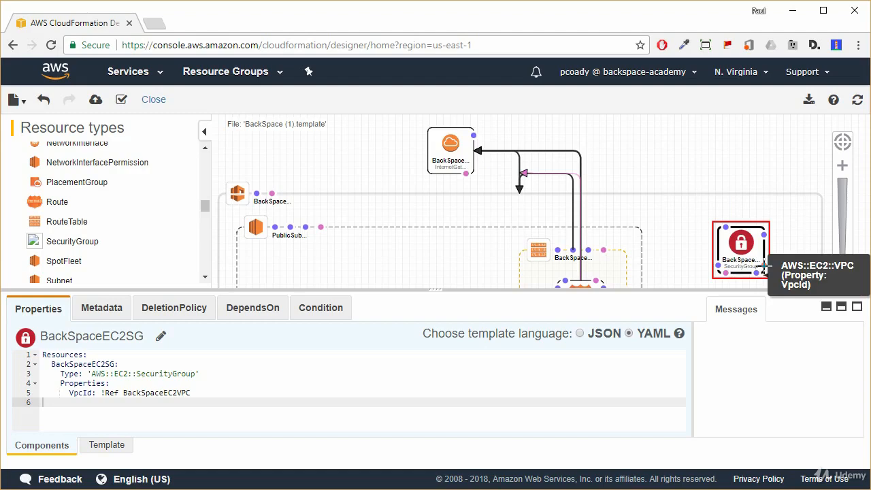
left_click_drag(763, 265, 237, 194)
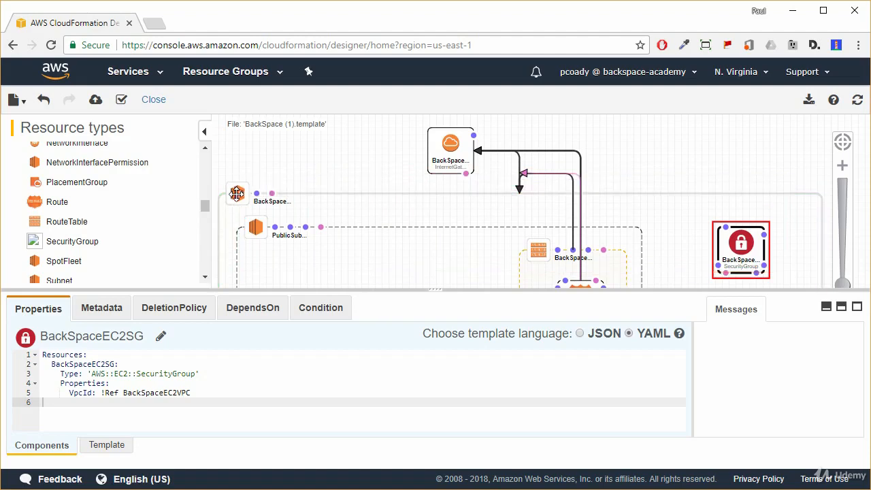
left_click(204, 392)
left_click_drag(205, 393, 72, 393)
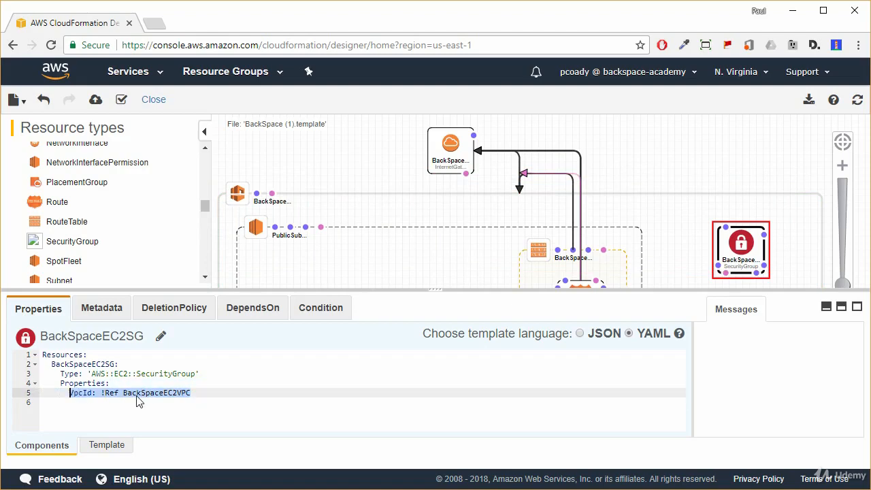
- Add the GroupDescription "Allow access from HTTP and SSH traffic" and SecurityGroupIngress rules for tcp ports 80 and 22 from 0.0.0.0/0 below the VpcId
left_click(204, 393)
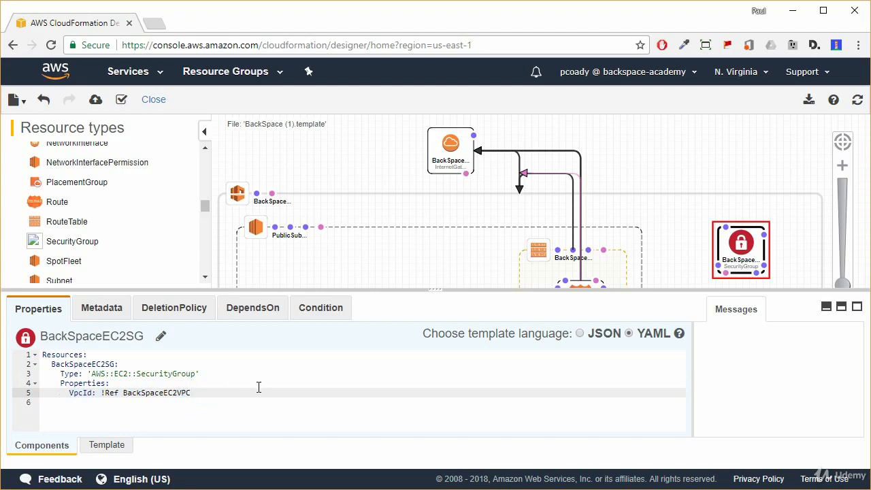
key("Return")
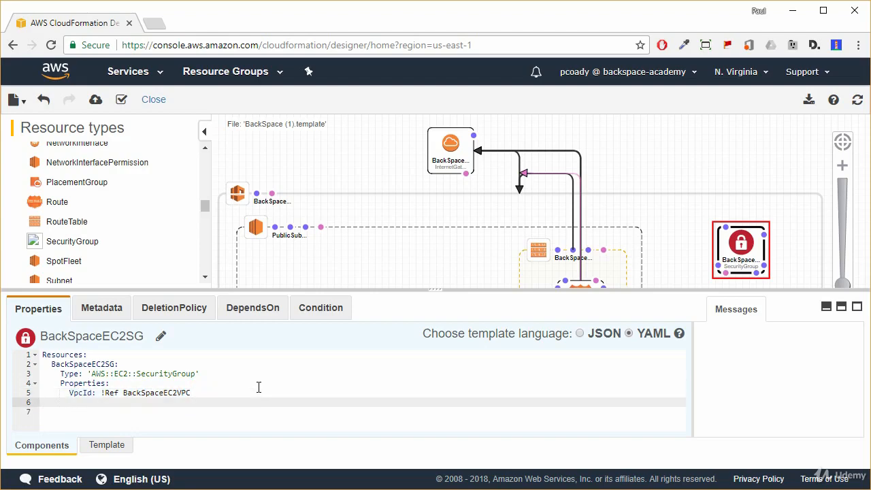
type("- IpProtocol: tcp   FromPort: '80'   ToPort: '80'   CidrIp: 0.0.0.0/0 - IpProtocol: tcp   FromPort: '22'   ToPort: '22'   CidrIp: 0.0.0.0/0")
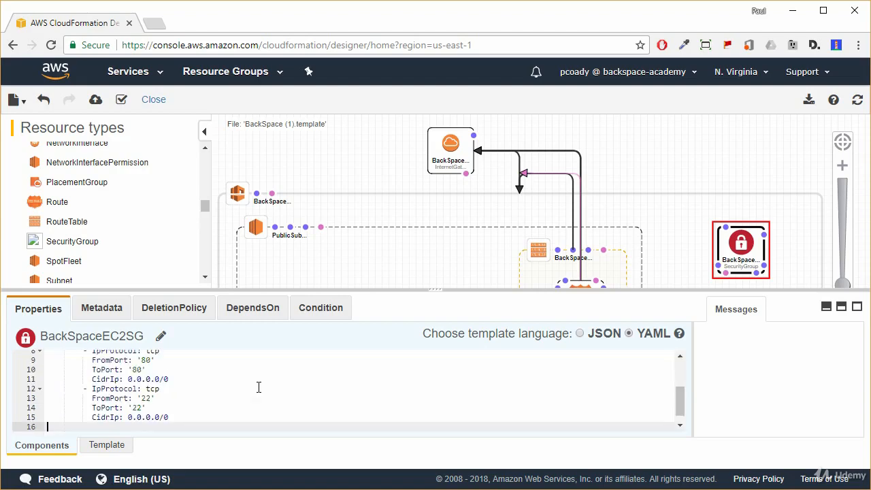
- Review the security group's description and its ingress rules, including protocols, ports and CIDR ranges, in the YAML properties
scroll(315, 390, "up", 2)
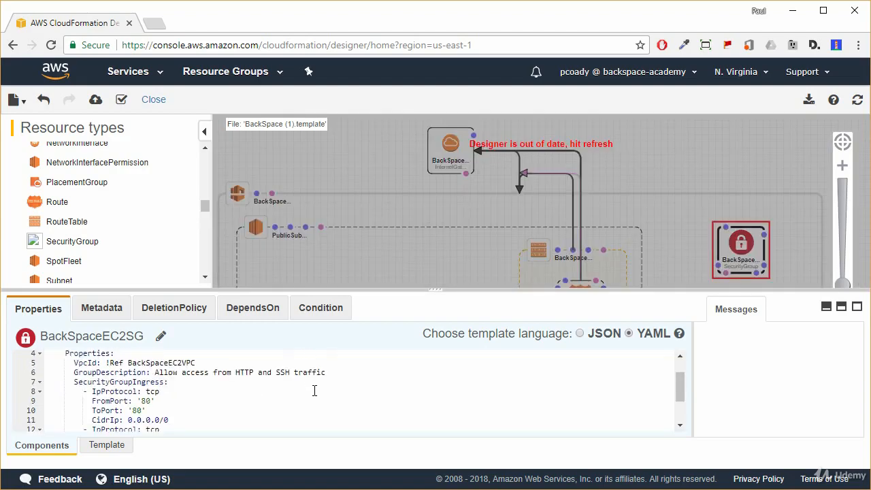
left_click(682, 354)
left_click(681, 354)
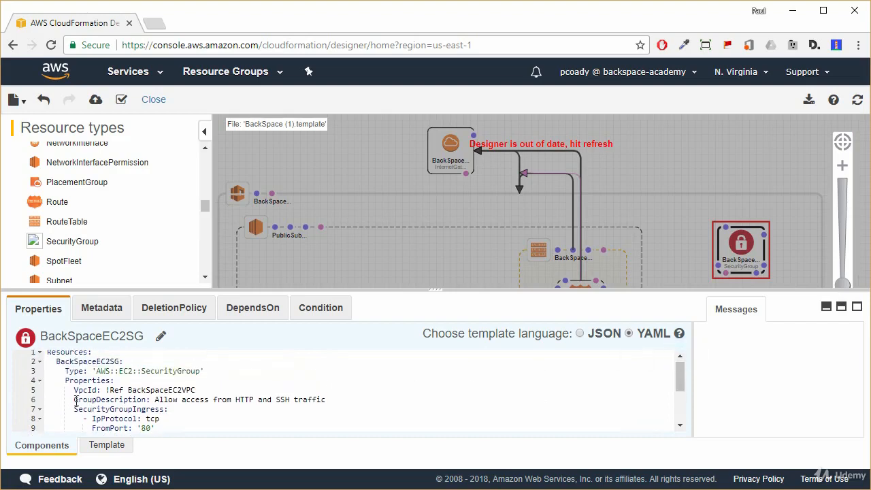
left_click_drag(75, 400, 138, 401)
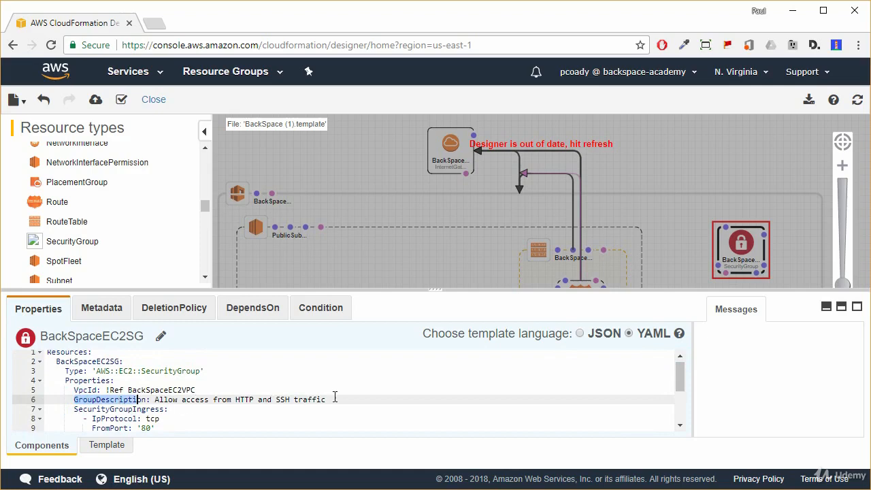
left_click_drag(334, 400, 275, 399)
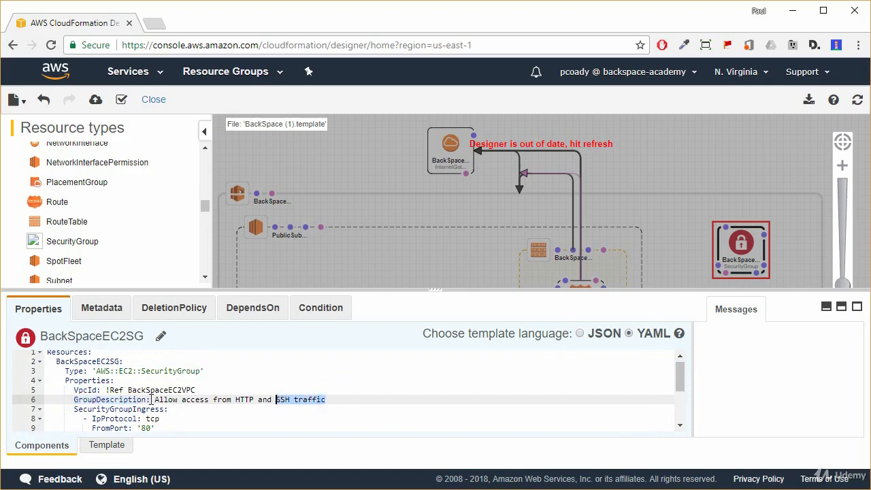
double_click(82, 390)
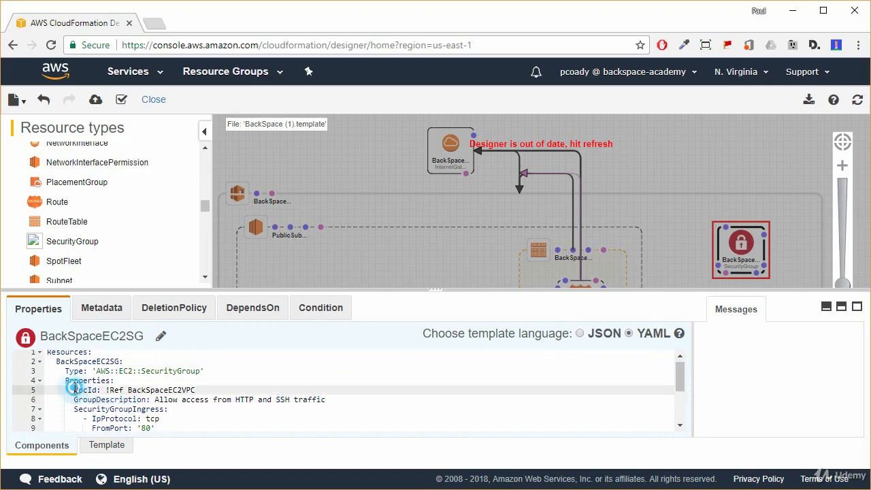
left_click(75, 403)
left_click(73, 407)
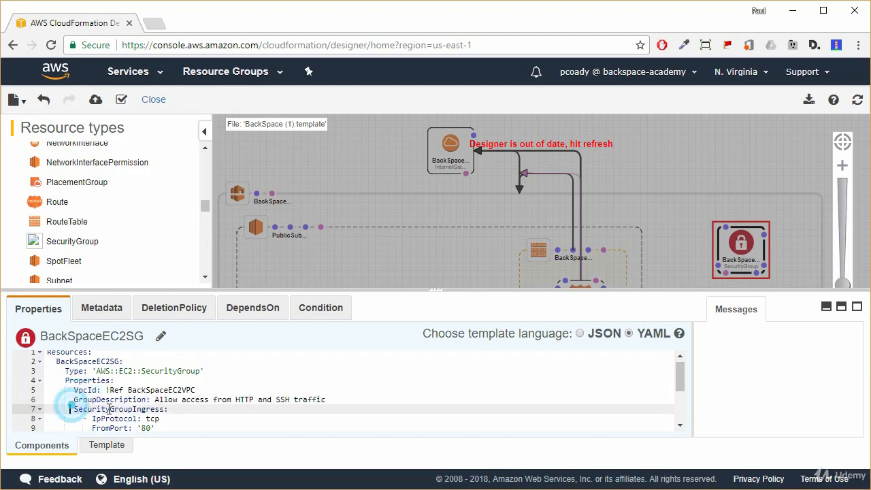
left_click(75, 409)
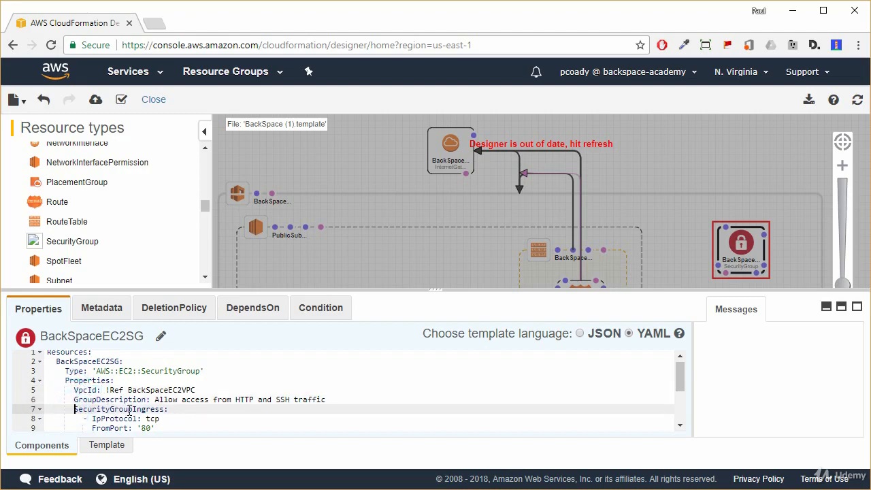
scroll(145, 412, "down", 2)
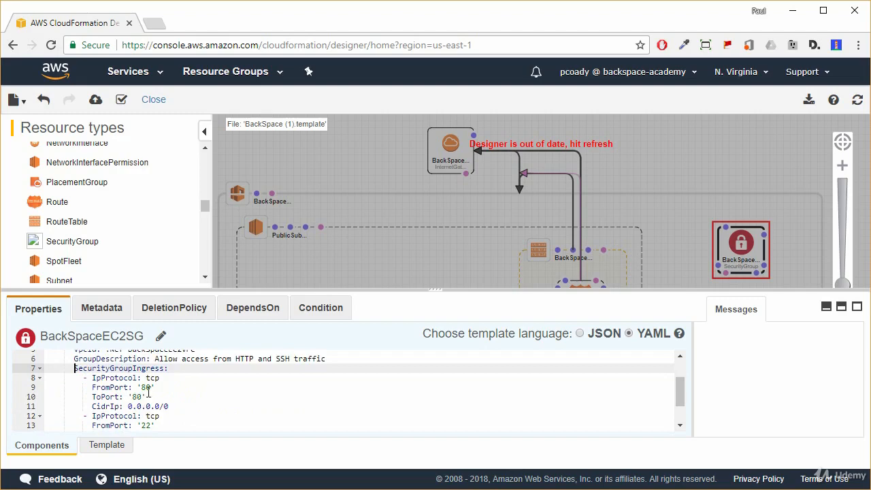
left_click(82, 379)
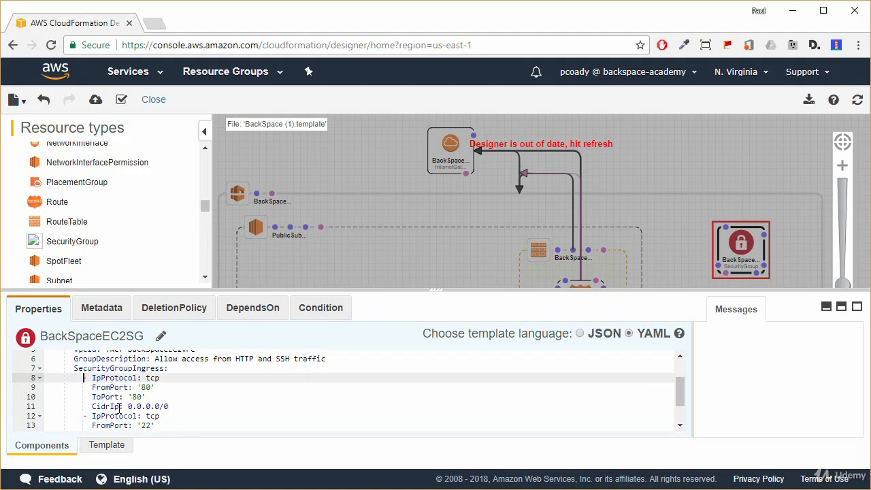
left_click(93, 386)
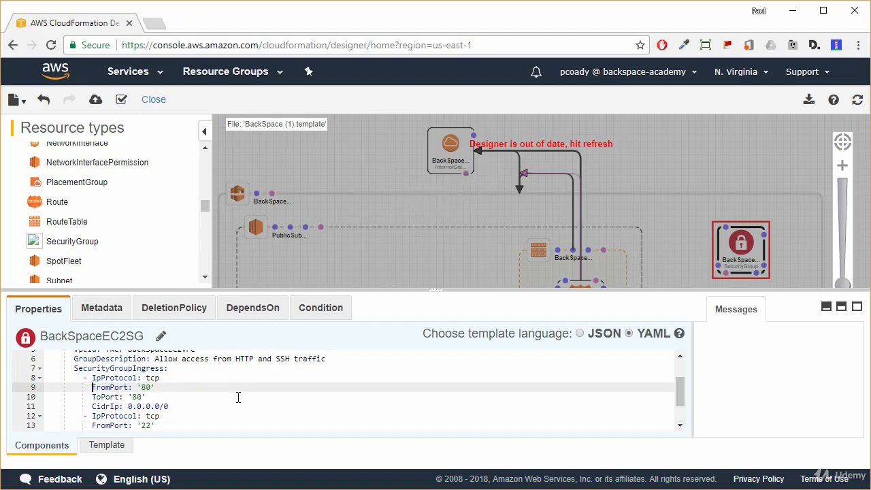
scroll(238, 397, "down", 2)
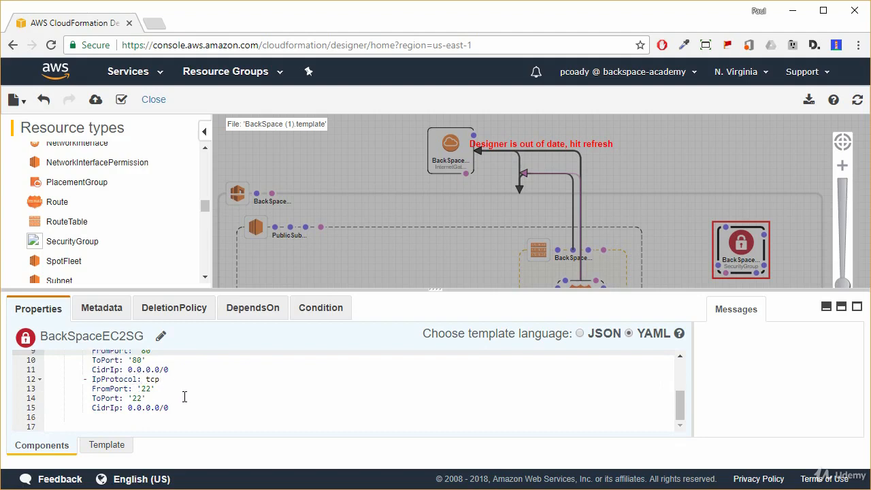
scroll(211, 406, "up", 2)
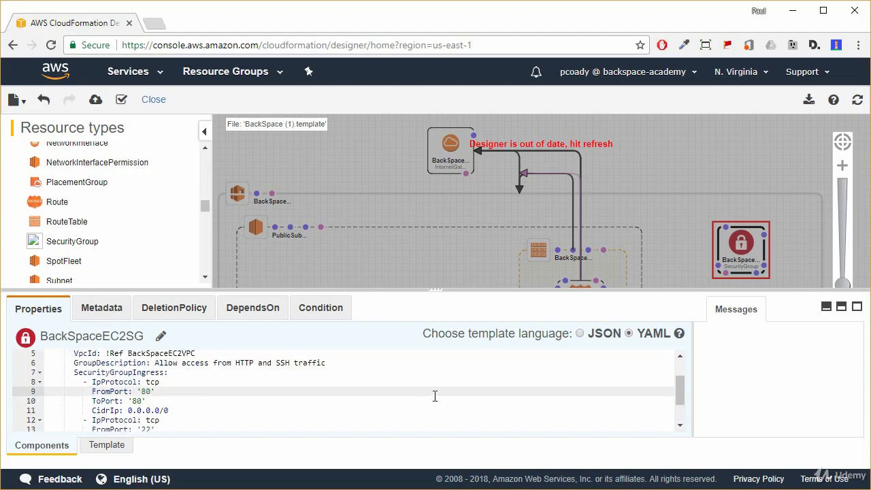
- Refresh the diagram and save the template as a local file named BackSpace (2).template in the Resources folder
left_click(857, 100)
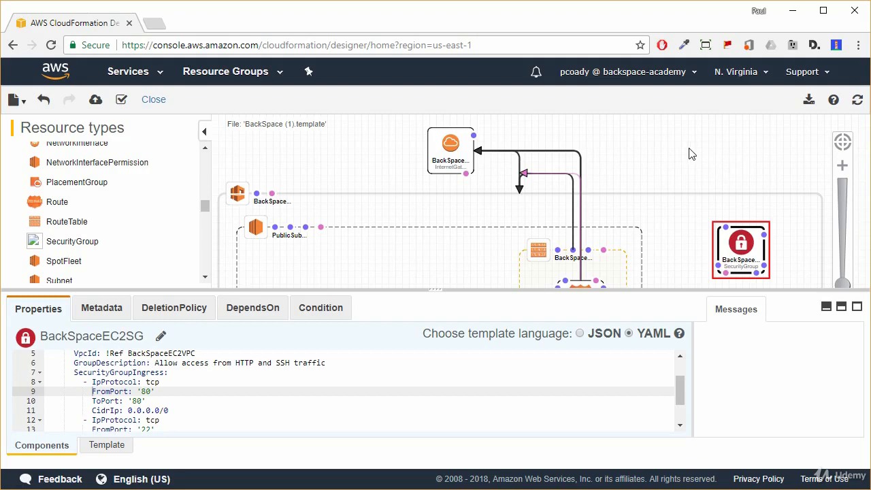
left_click(17, 102)
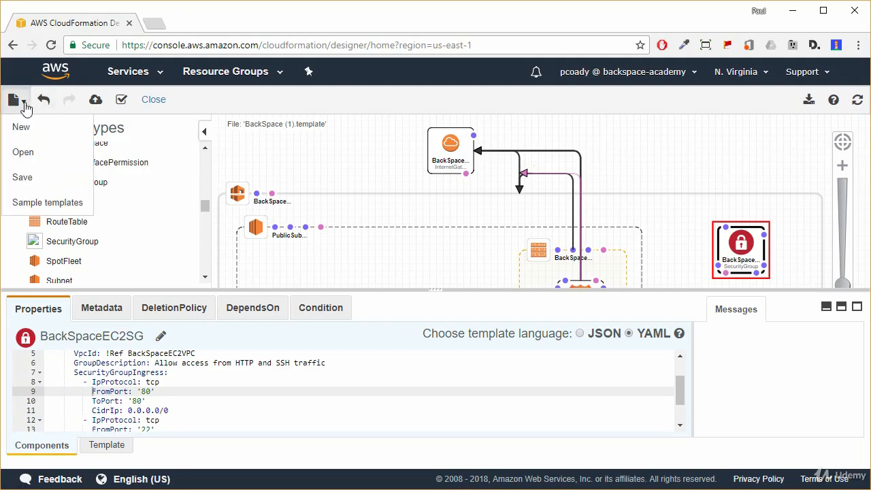
left_click(22, 176)
left_click(348, 151)
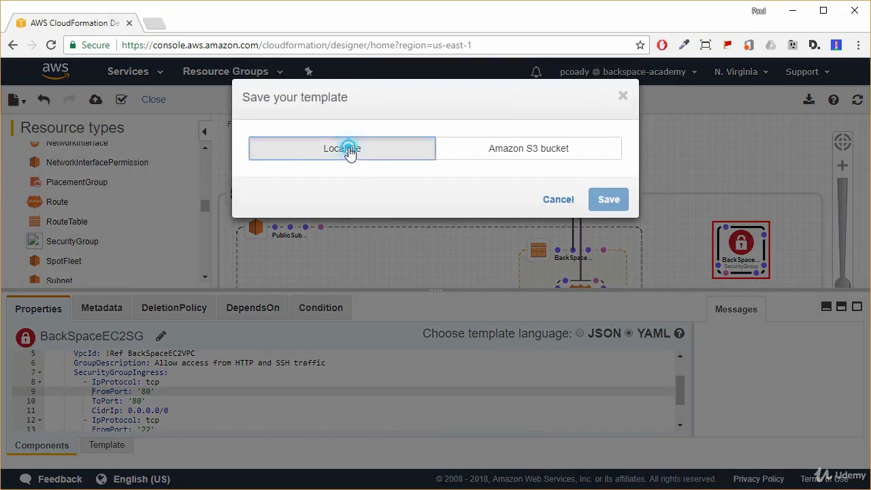
left_click(607, 259)
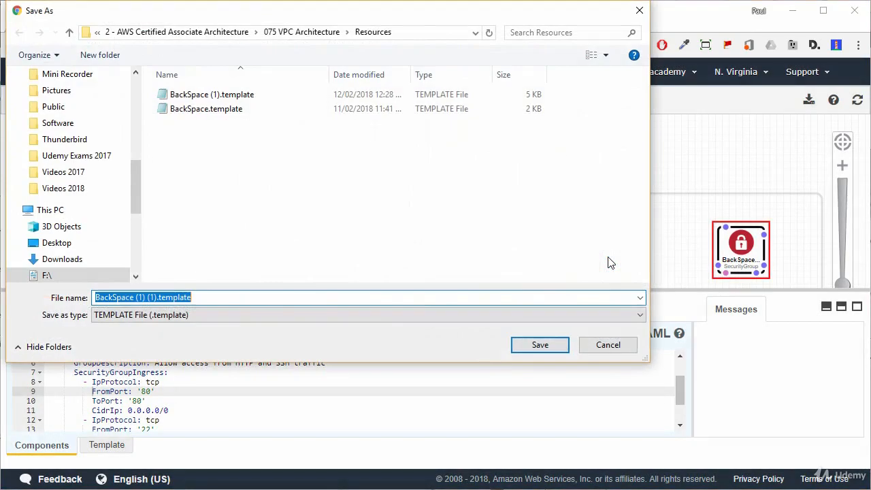
left_click(208, 94)
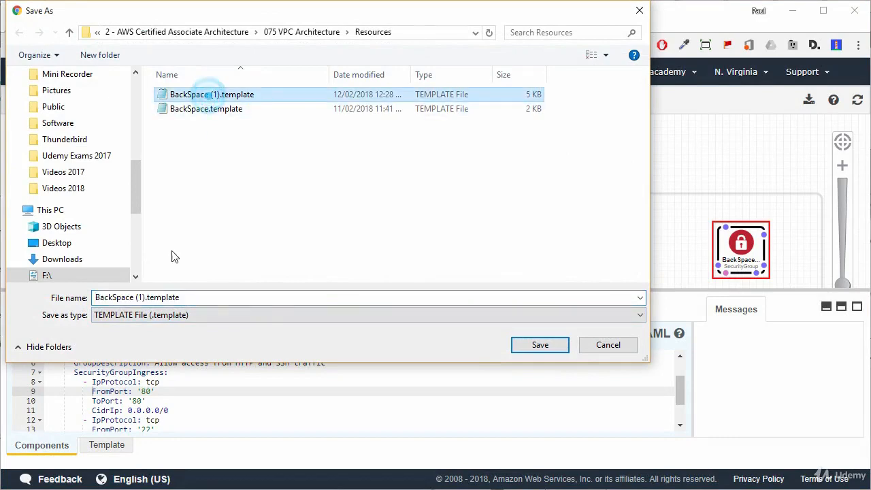
left_click(140, 297)
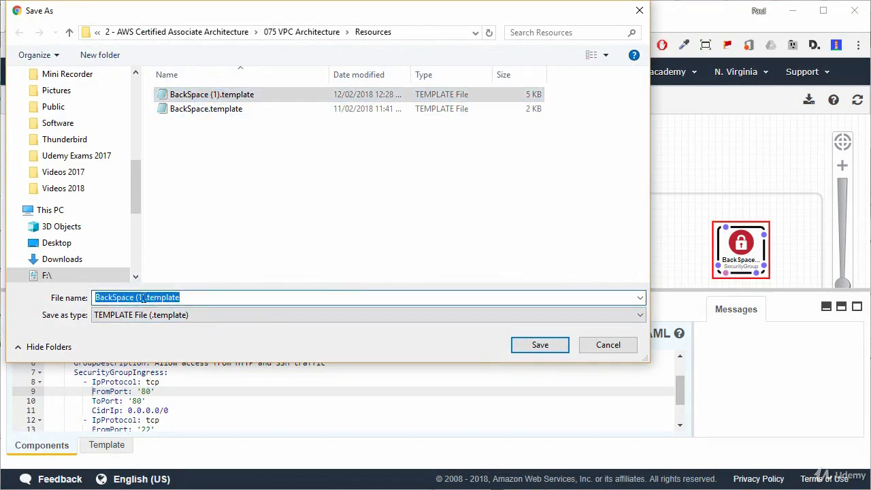
left_click(142, 298)
key("BackSpace")
type("2")
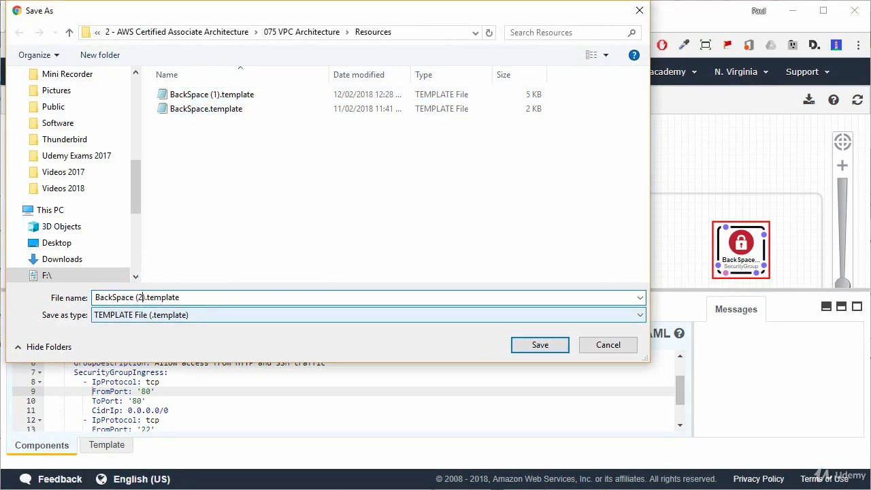
key("Return")
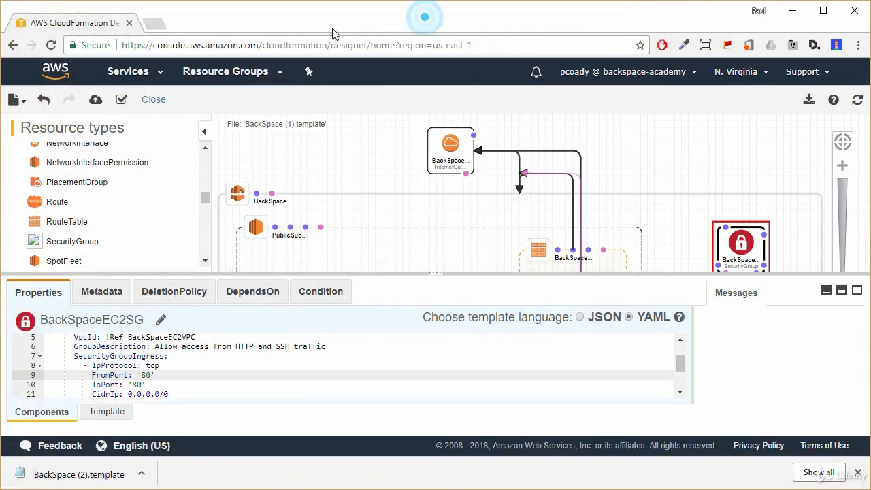
- Leave the designer for the CloudFormation stacks list and open the details of the BackSpace stack
left_click(163, 72)
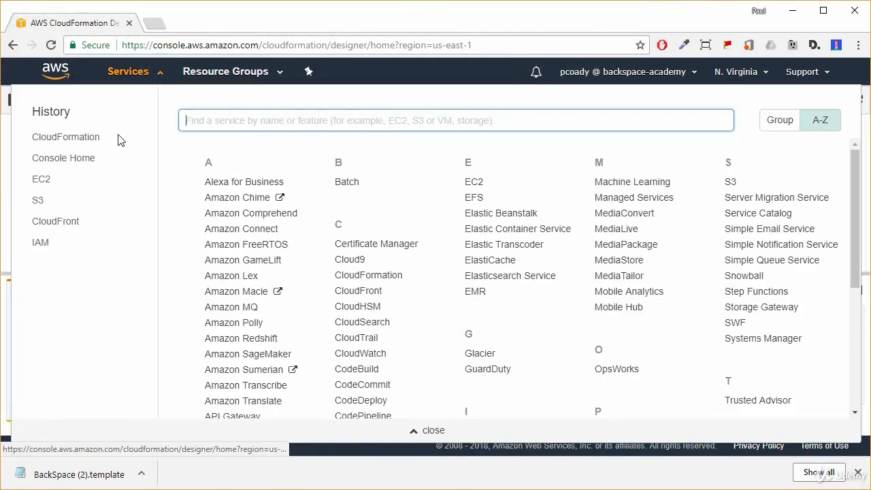
left_click(69, 138)
left_click(484, 120)
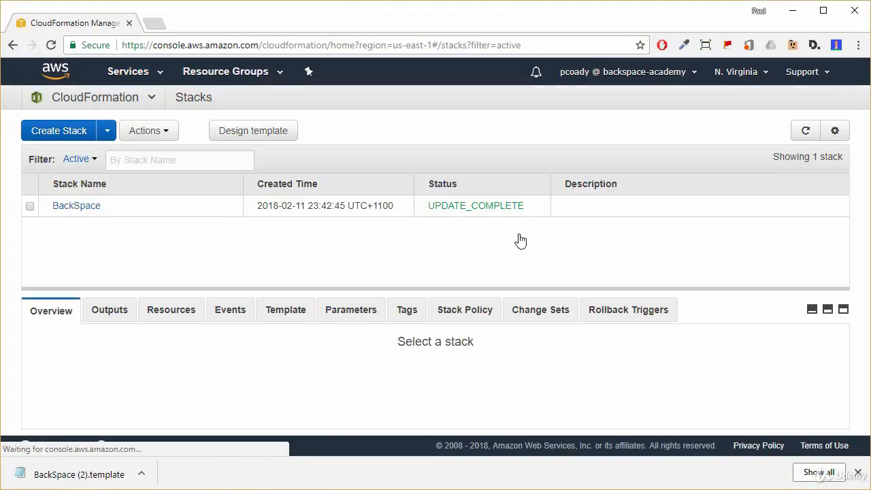
left_click(30, 207)
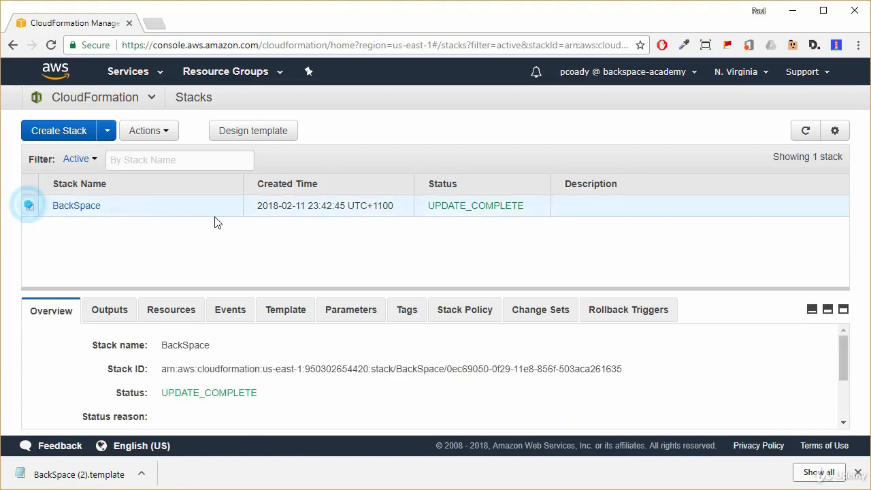
left_click(97, 211)
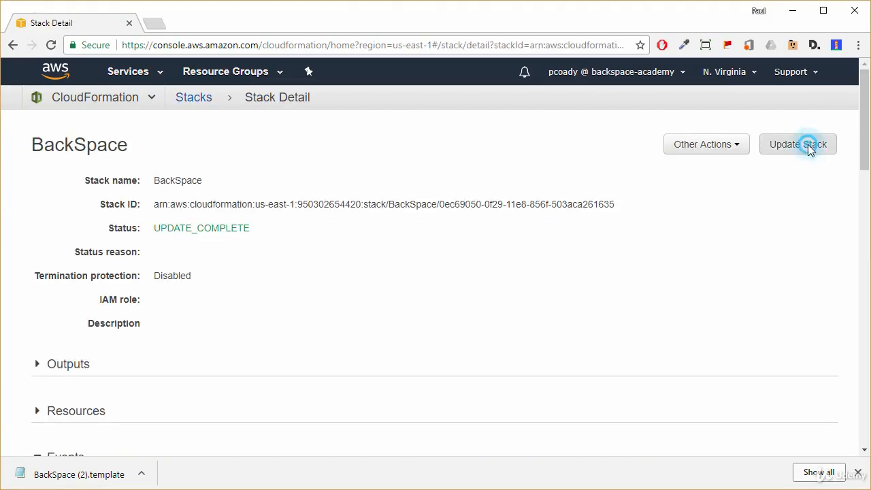
- Start an update of the BackSpace stack and upload BackSpace (2).template as its template
left_click(808, 144)
left_click(342, 350)
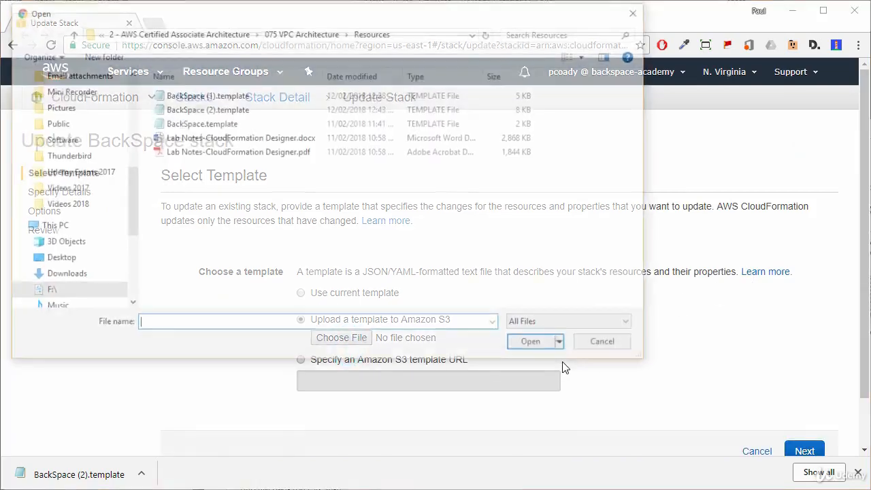
left_click(224, 110)
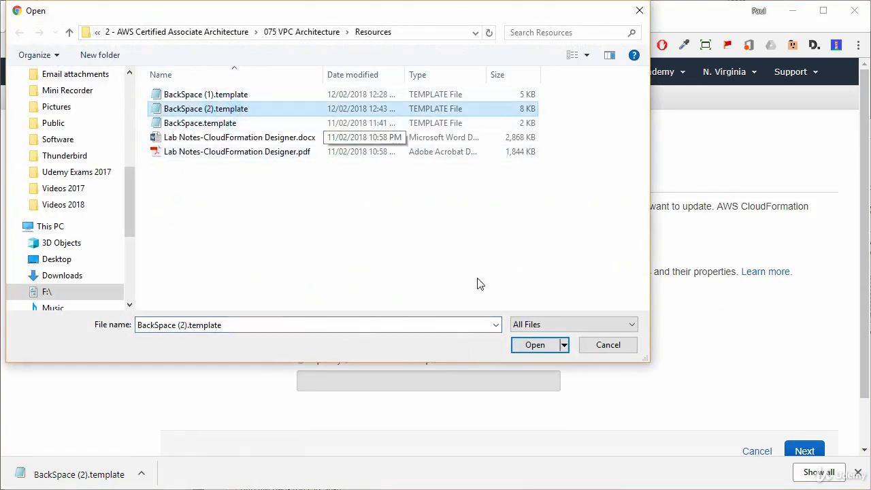
left_click(535, 344)
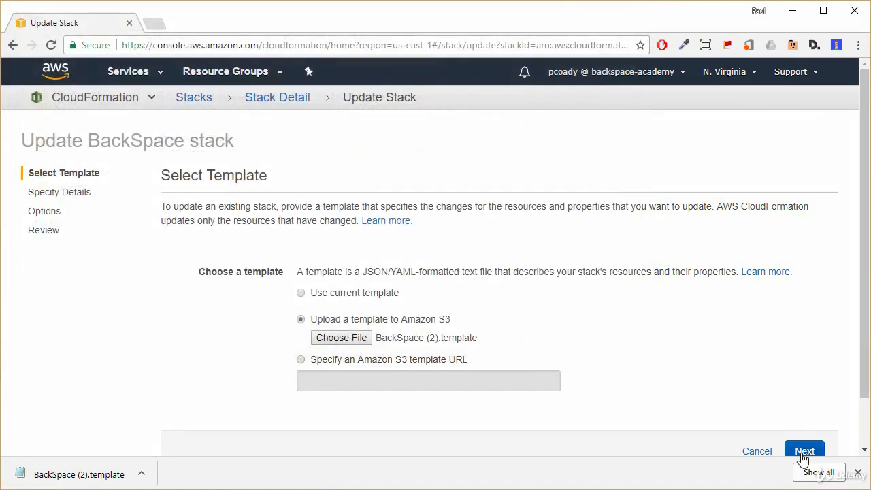
left_click(803, 453)
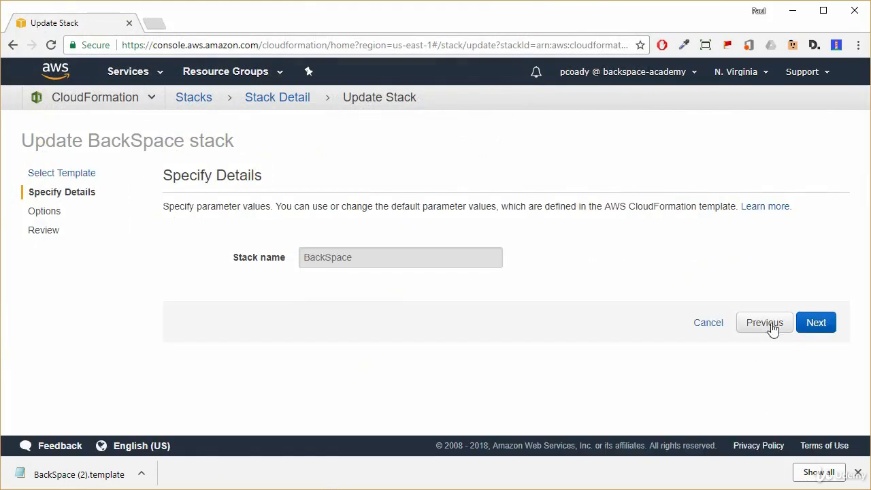
- Keep the existing stack details and options, including the existing stack policy, and run the BackSpace stack update
left_click(814, 321)
scroll(674, 320, "down", 2)
scroll(673, 327, "down", 10)
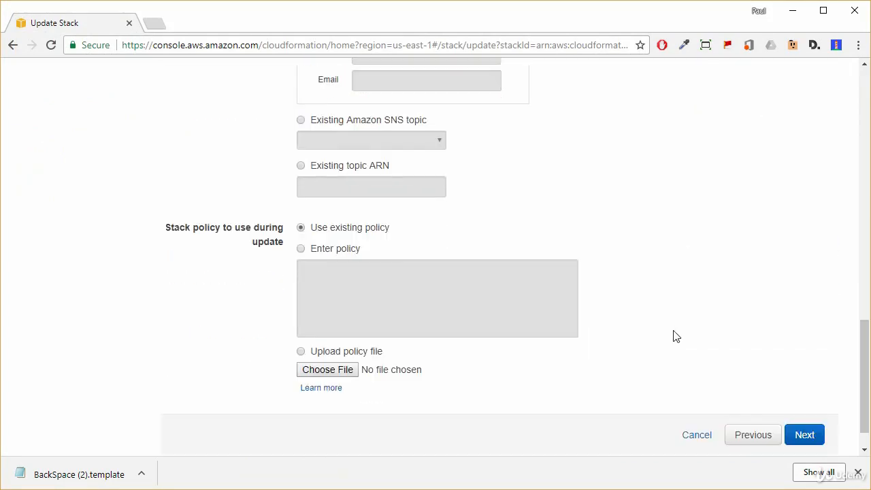
left_click(807, 436)
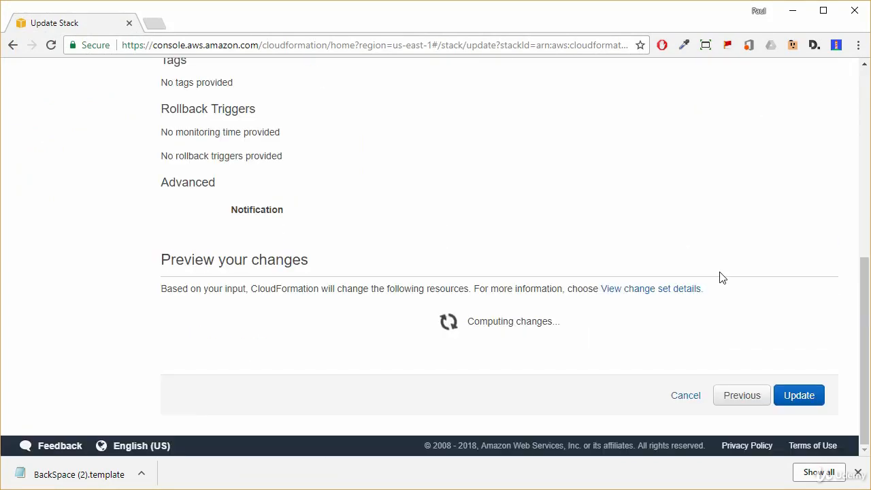
left_click(801, 398)
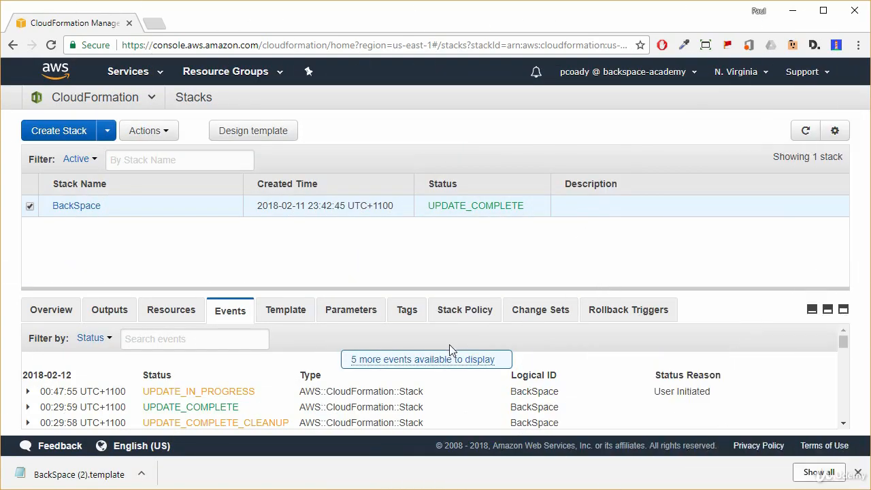
- Display the newly available stack events and examine the update and security group creation entries
left_click(452, 363)
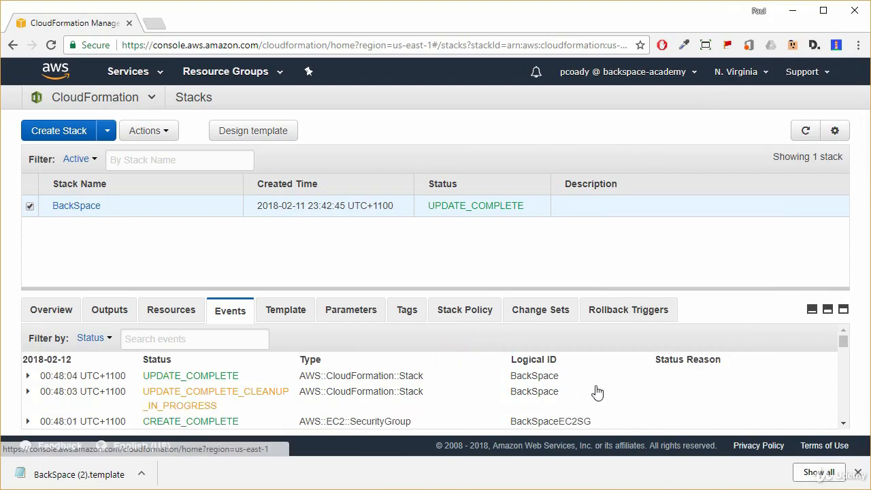
scroll(659, 395, "down", 2)
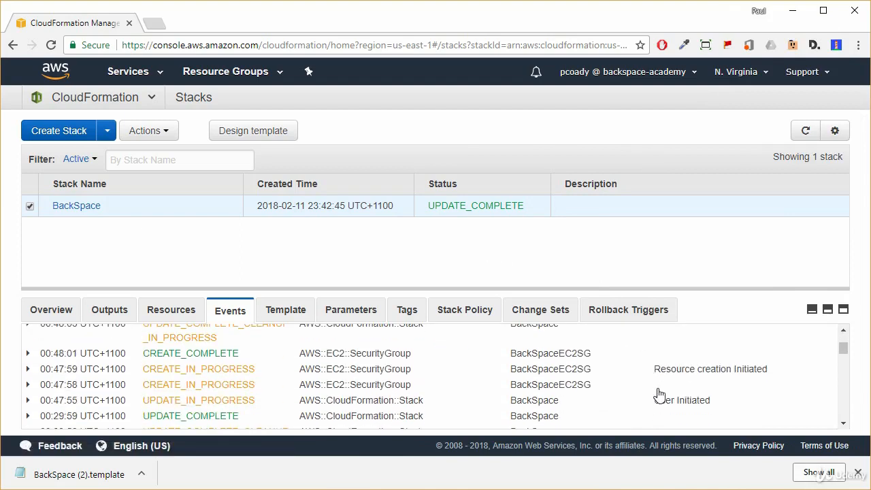
scroll(701, 391, "down", 2)
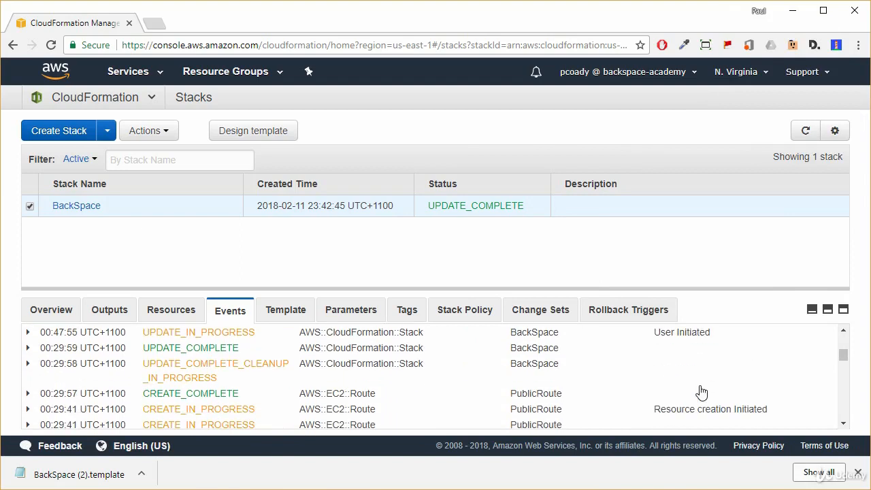
scroll(694, 385, "up", 5)
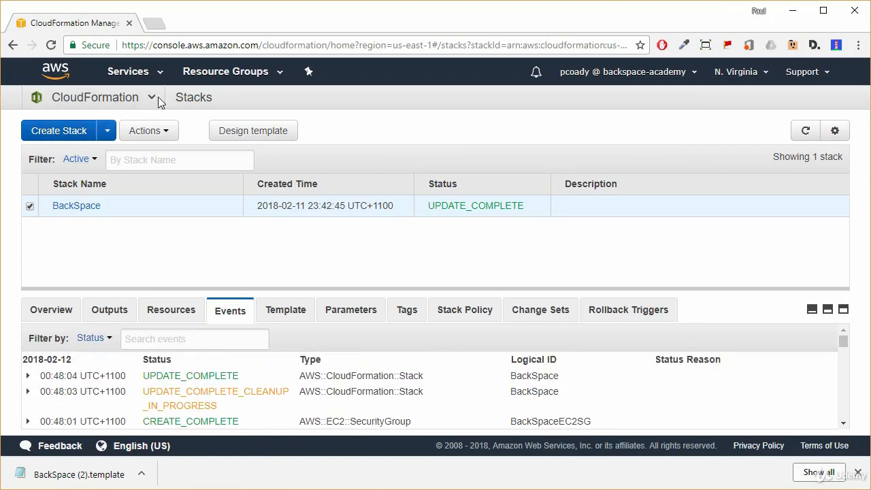
- Open the local file BackSpace (2).template in the CloudFormation template designer
left_click(251, 140)
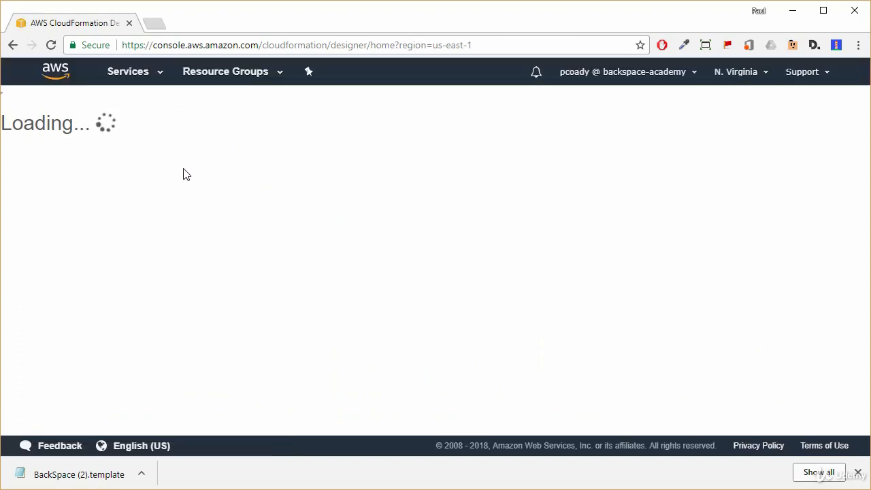
left_click(18, 102)
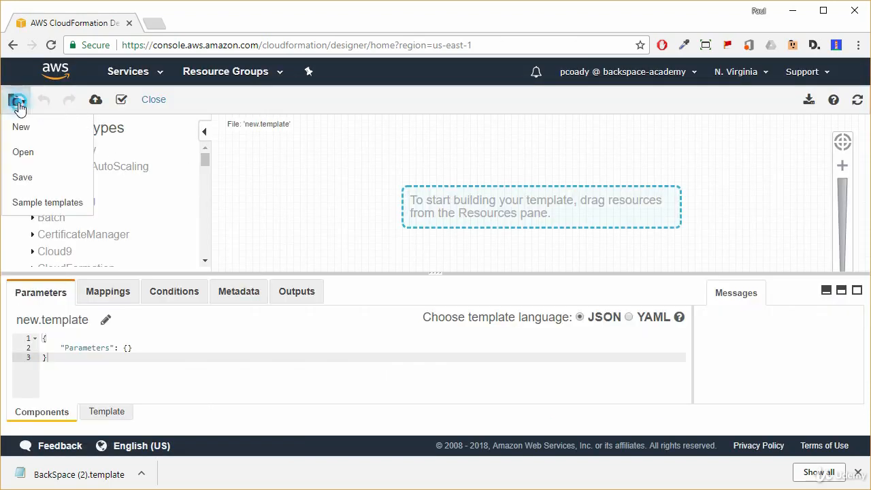
left_click(20, 152)
left_click(333, 188)
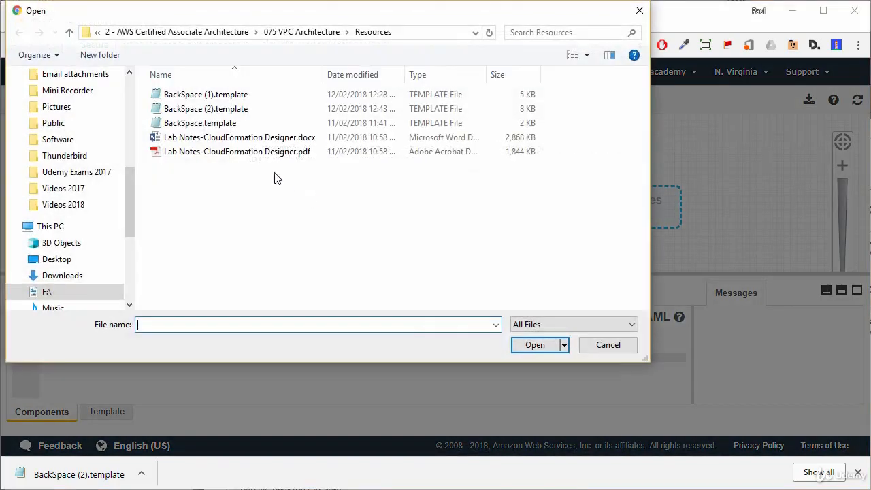
left_click(235, 110)
left_click(524, 345)
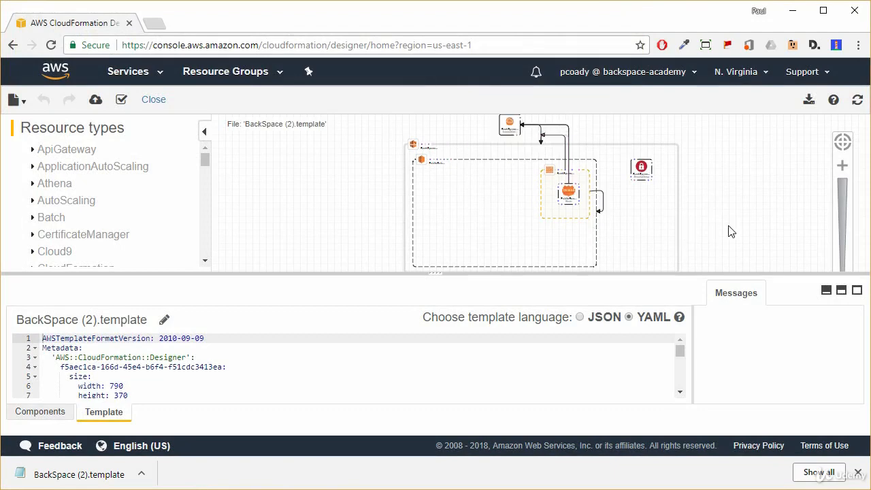
- Add an EC2 Instance resource inside the public subnet, in the empty area beside the route table
scroll(761, 225, "up", 3)
left_click_drag(654, 159, 860, 221)
scroll(757, 220, "up", 1)
scroll(745, 204, "up", 1)
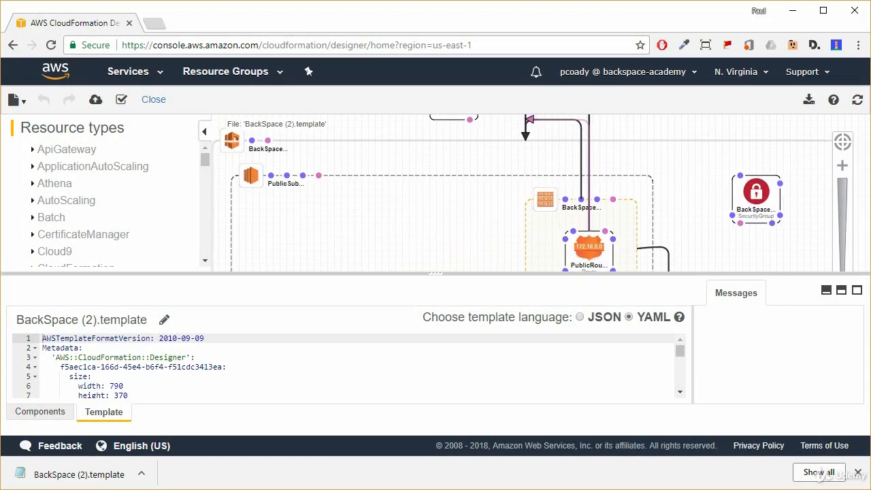
left_click_drag(735, 126, 749, 184)
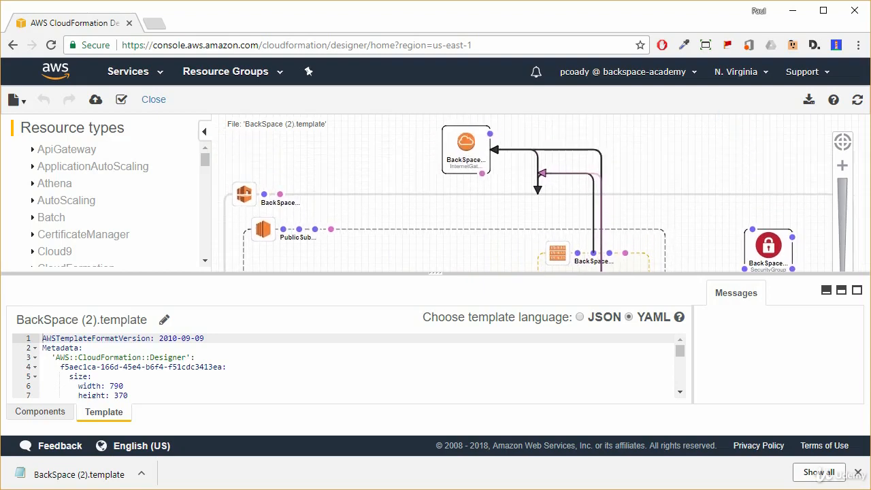
left_click(826, 291)
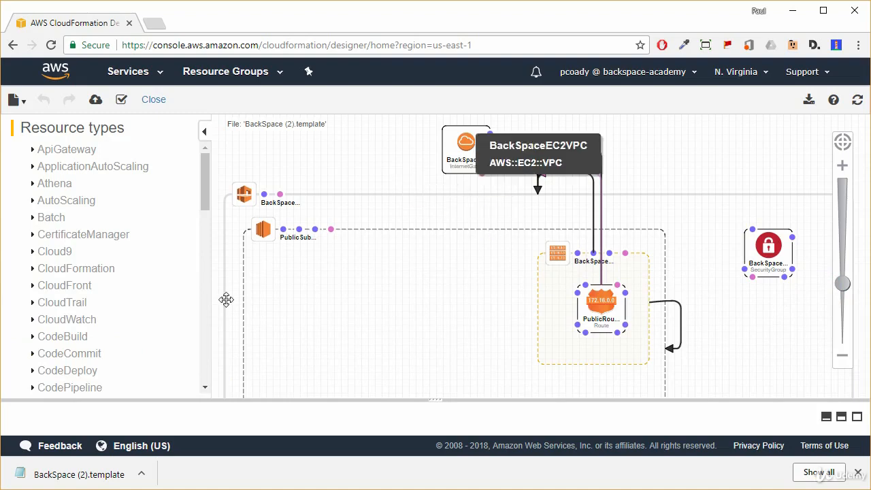
left_click(207, 331)
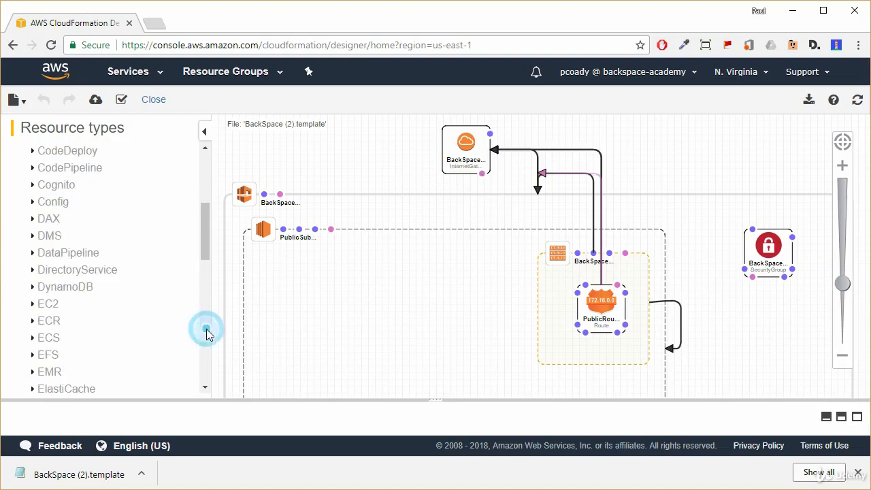
left_click(38, 304)
scroll(136, 307, "down", 3)
left_click_drag(60, 222, 379, 308)
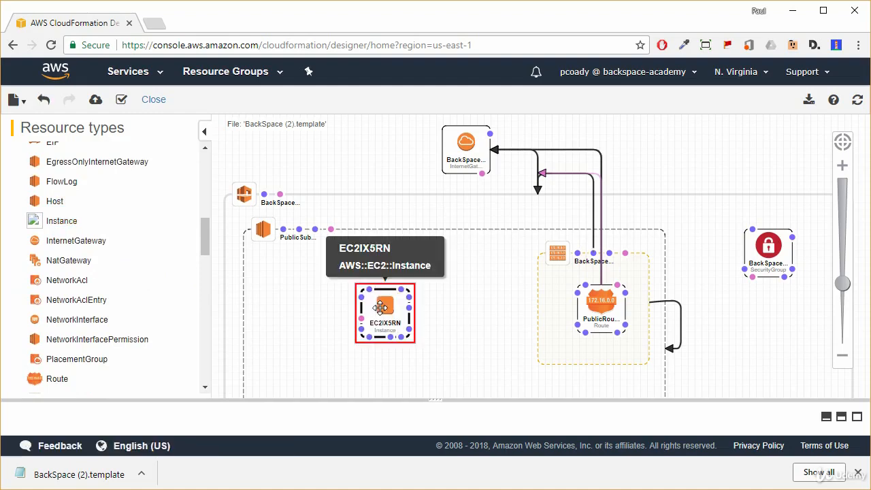
- Rename the new EC2 instance resource as BackSpaceEC2I in its component properties and refresh the designer diagram
left_click(841, 418)
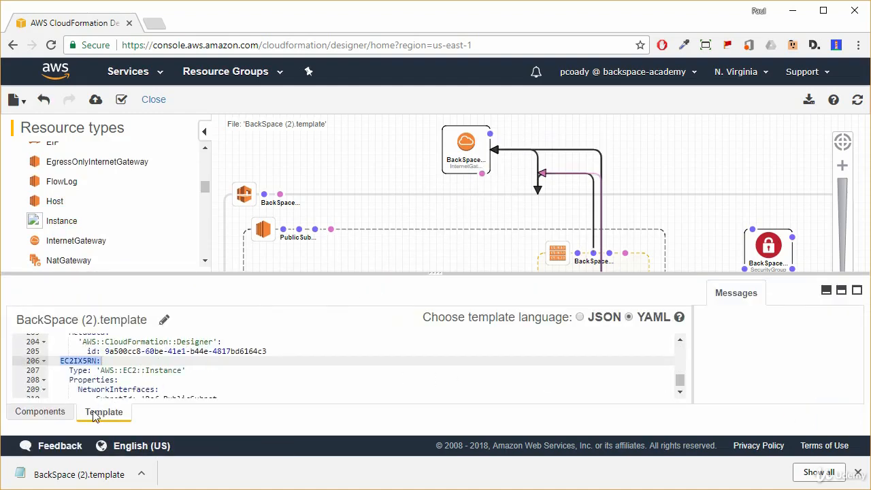
left_click(17, 413)
left_click(91, 323)
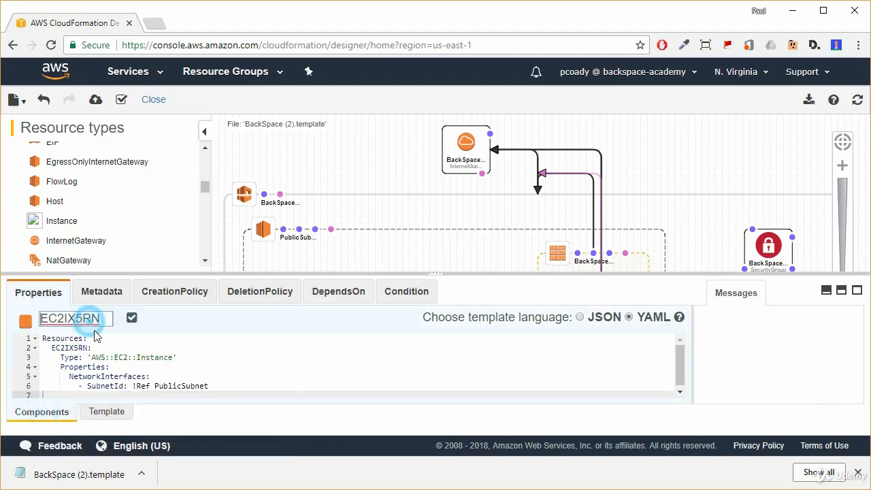
left_click_drag(64, 319, 144, 325)
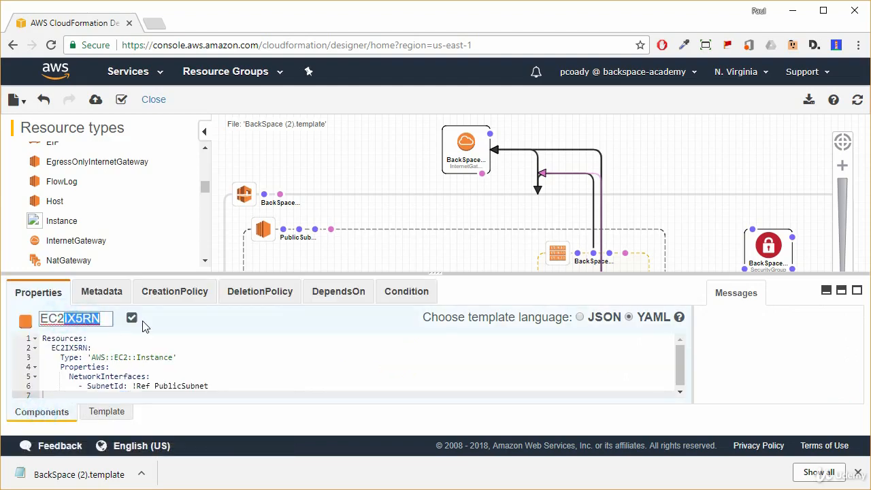
left_click(70, 319)
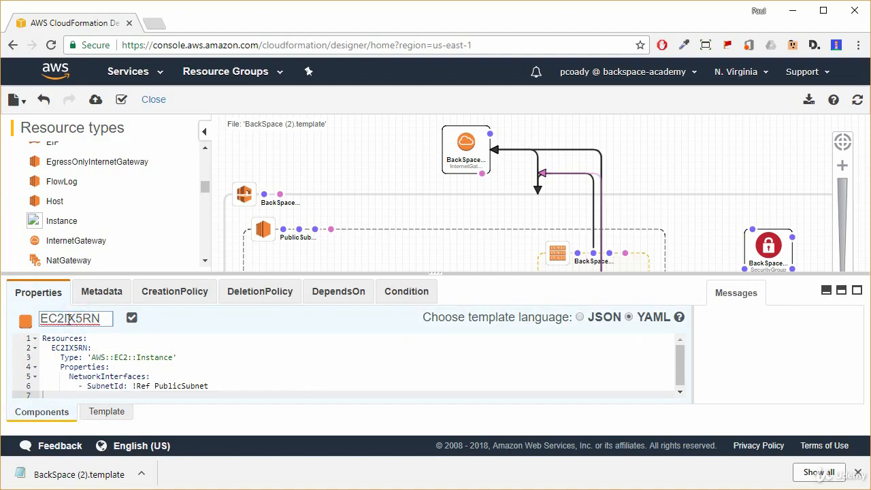
double_click(70, 320)
type("EC2I")
key("Home")
type("BackSpac")
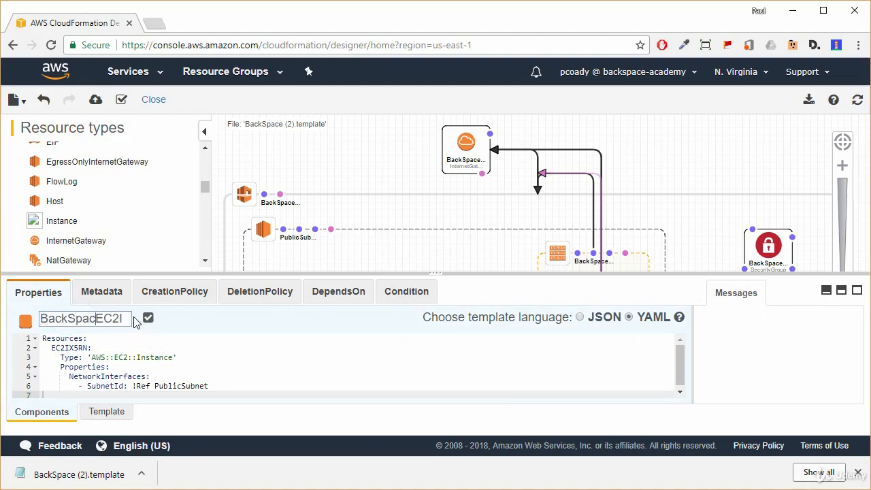
type("e")
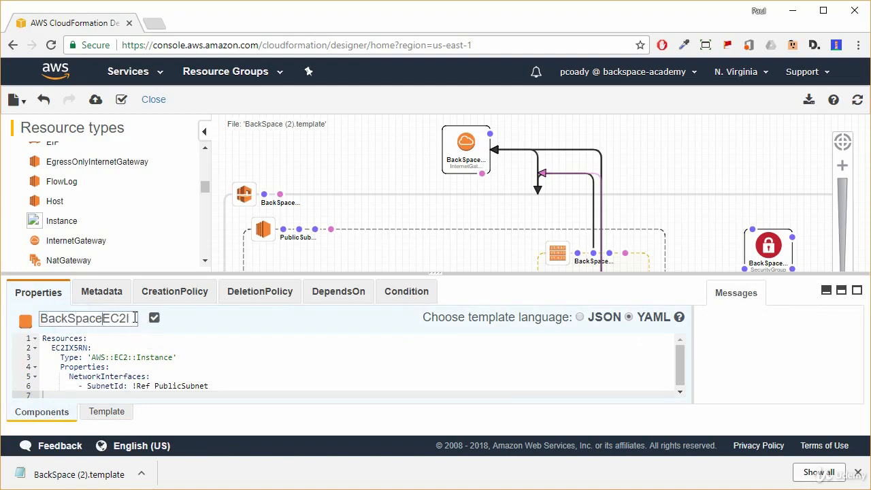
left_click(154, 318)
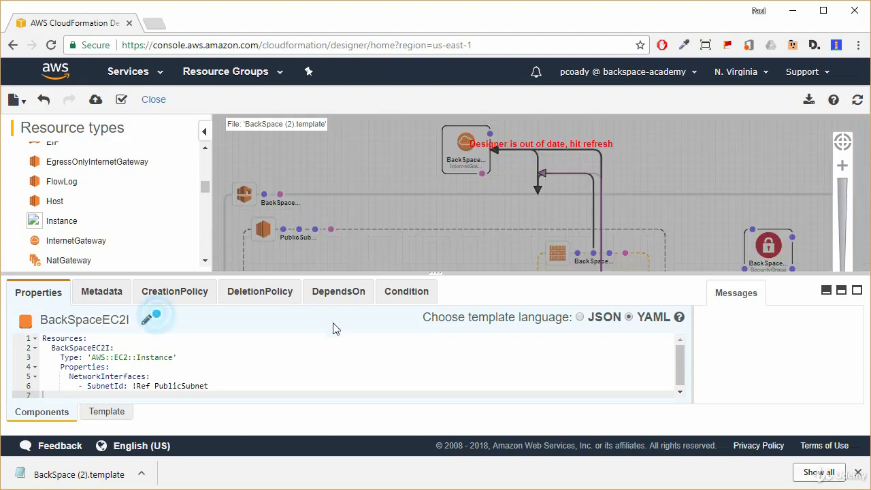
left_click(857, 100)
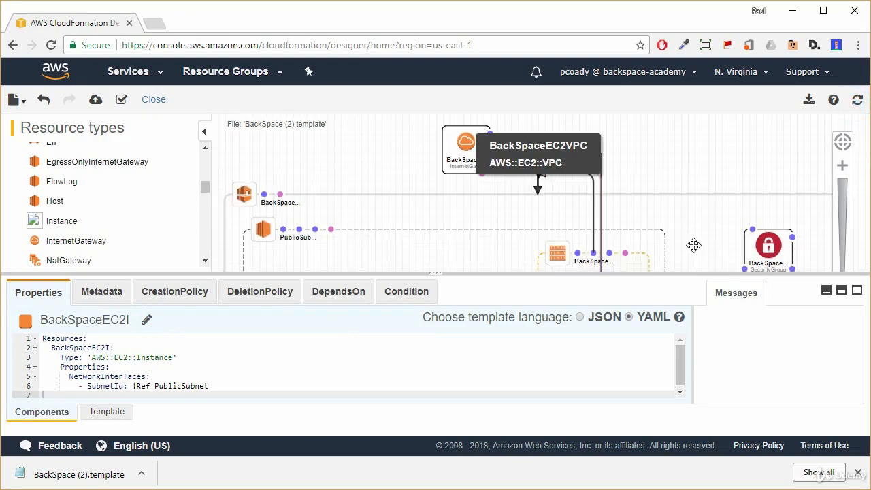
- Create a DependsOn link from the BackSpaceEC2I instance to the PublicRoute resource on the enlarged diagram
left_click(826, 291)
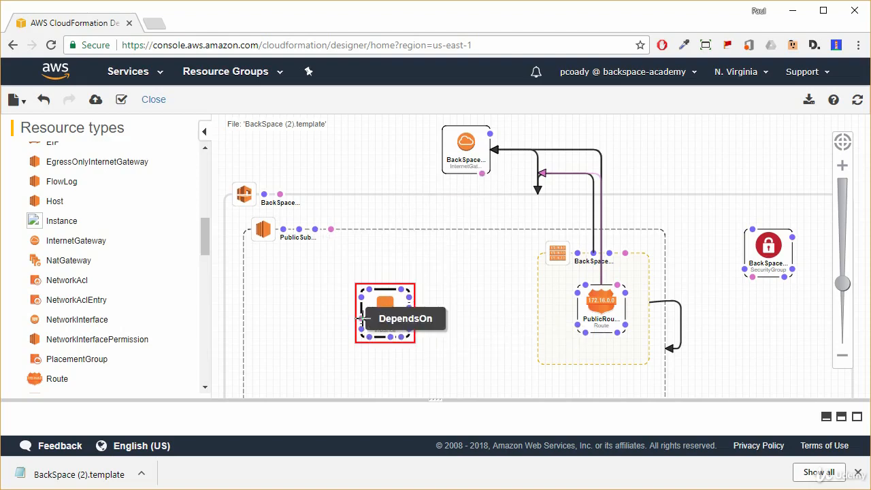
left_click_drag(360, 318, 601, 309)
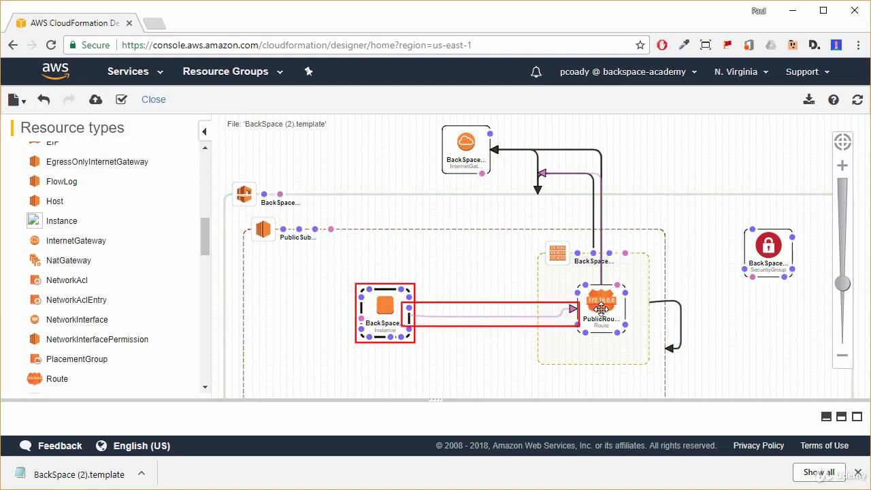
left_click(387, 316)
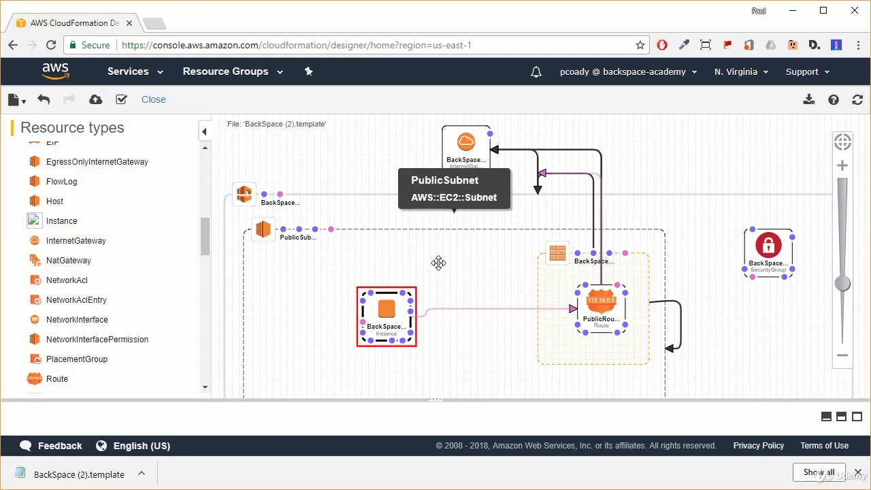
- Add ImageId: "ami-aa211dd0" and InstanceType: "t2.micro" under BackSpaceEC2I's Properties, copying both lines from the Word instructions and leaving no blank line
left_click(843, 418)
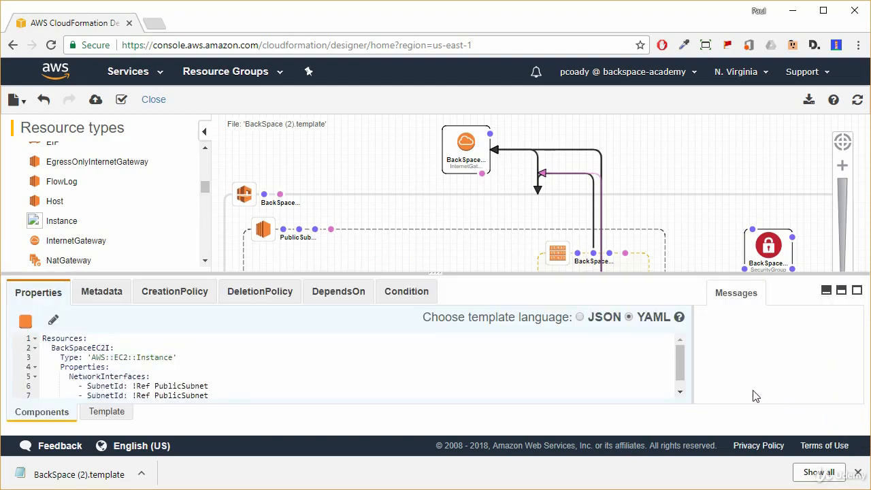
left_click(42, 414)
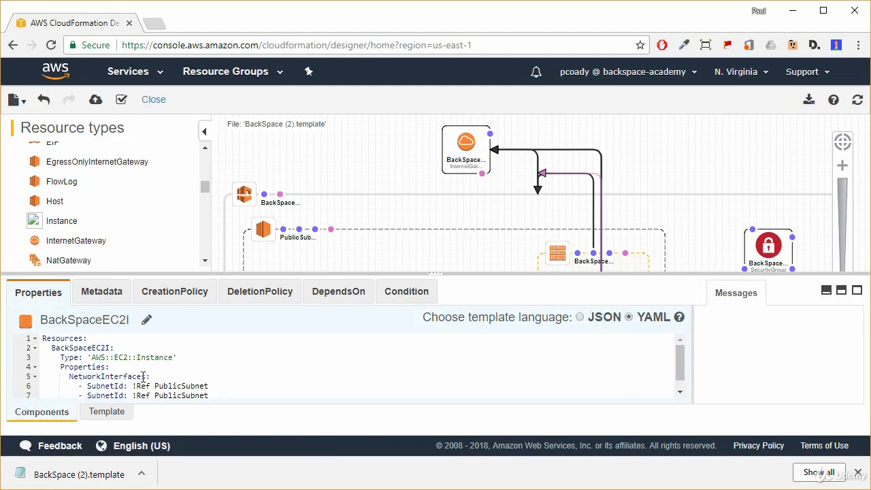
left_click(110, 367)
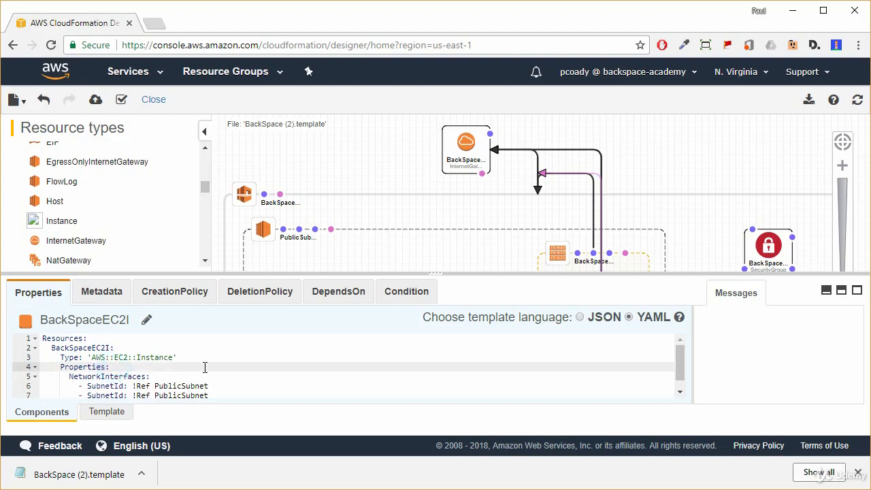
key("Return")
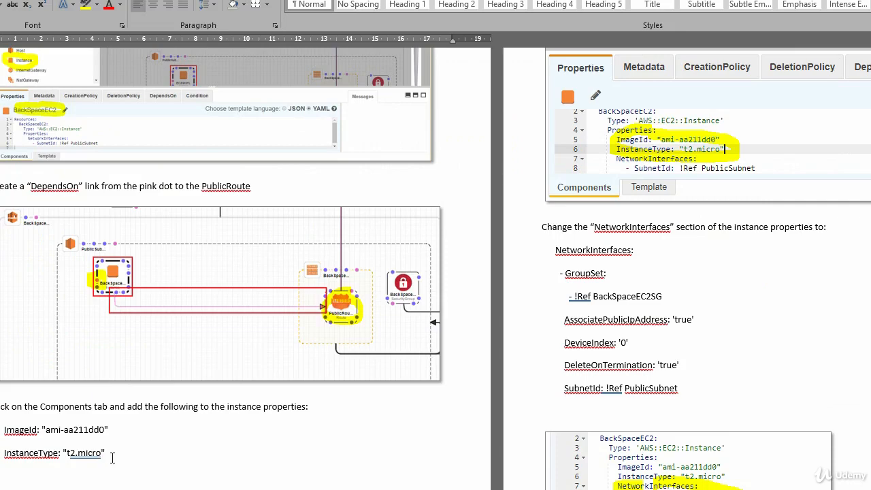
left_click_drag(112, 457, 34, 439)
right_click(34, 439)
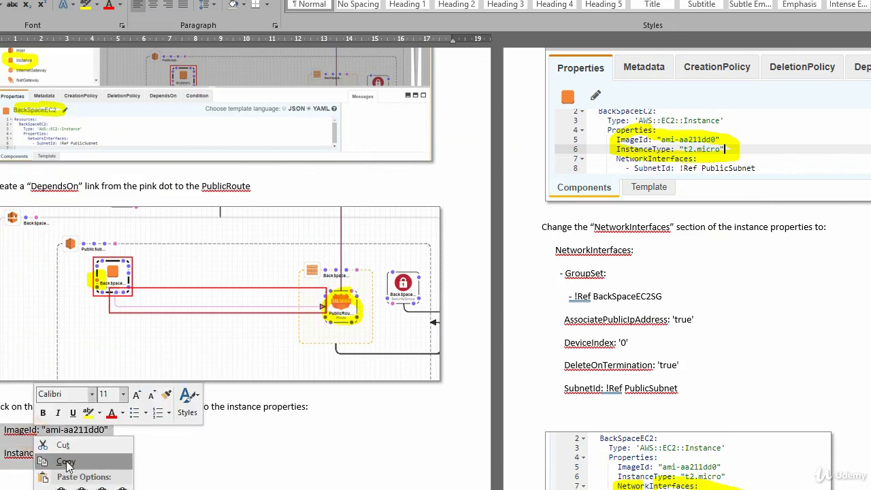
left_click(68, 456)
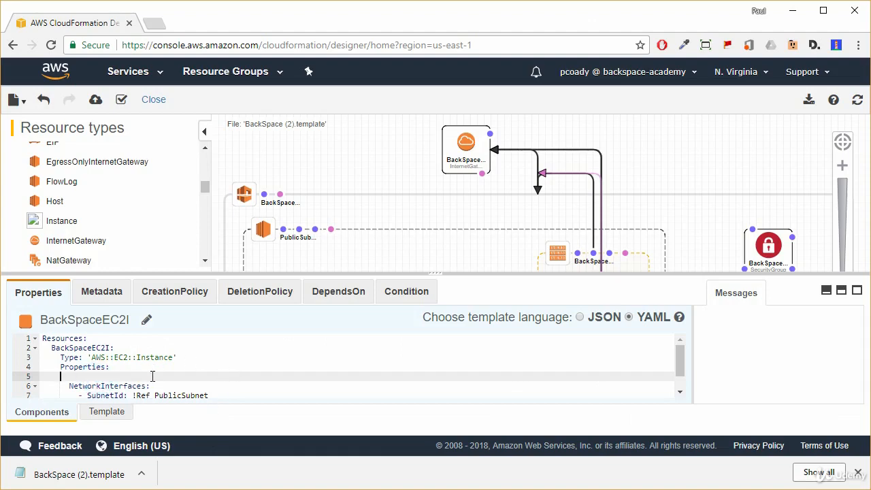
key("ctrl+v")
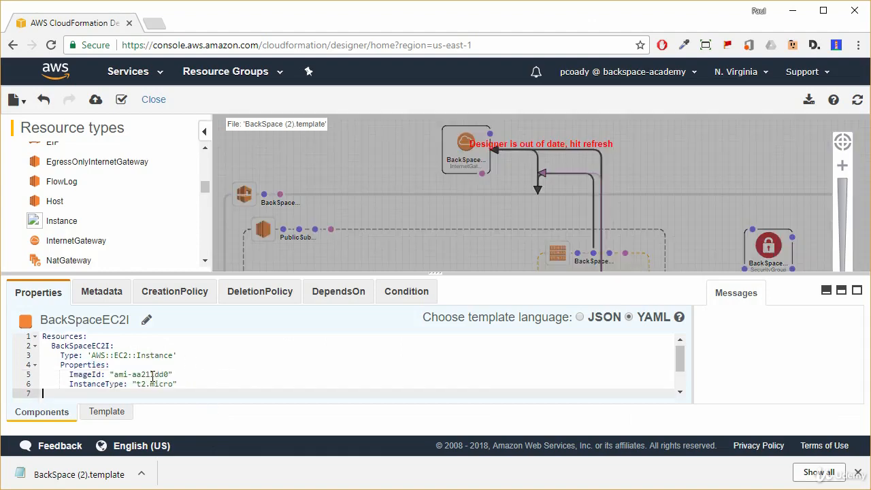
key("ctrl+v")
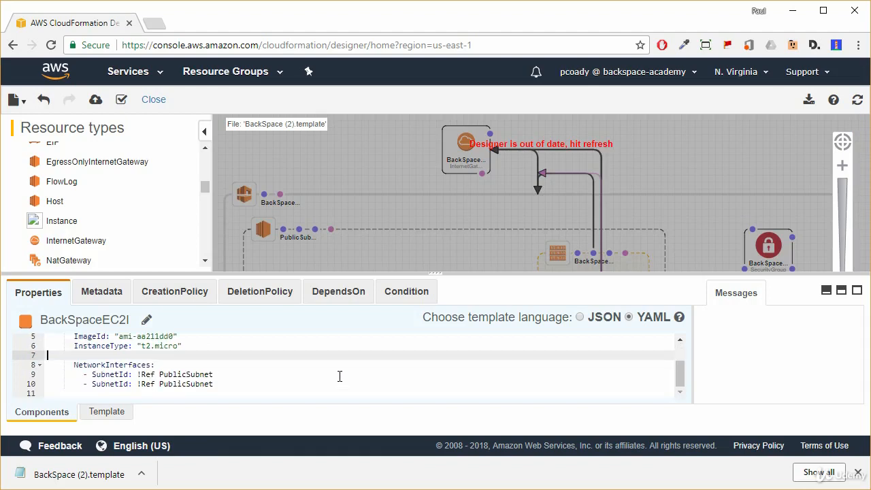
key("BackSpace")
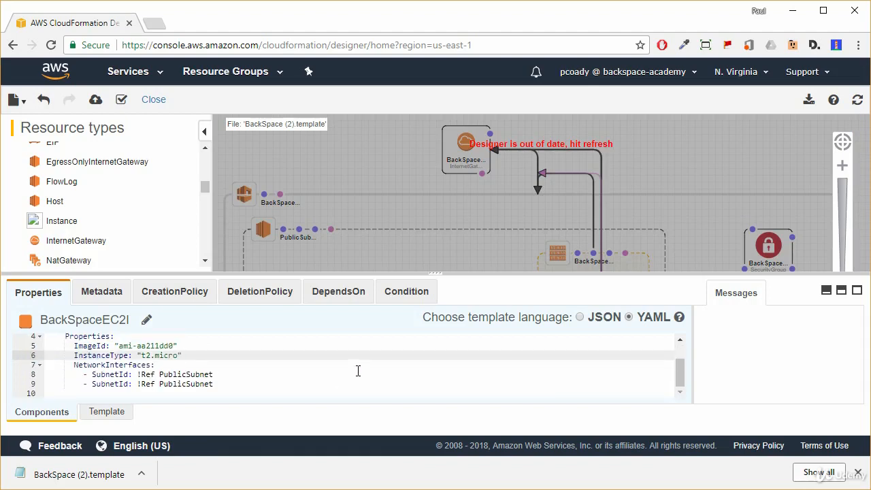
- Check that the ImageId, InstanceType and NetworkInterfaces lines share the same indentation, and refresh the designer diagram
left_click(682, 341)
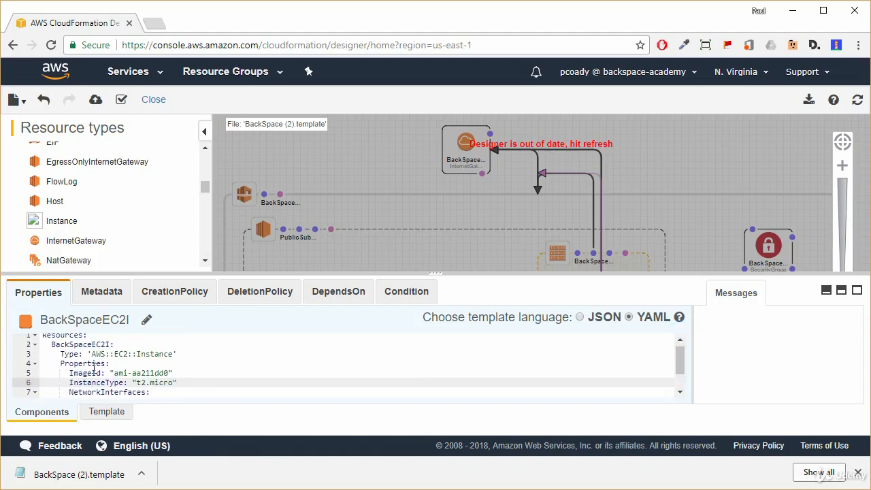
left_click(62, 373)
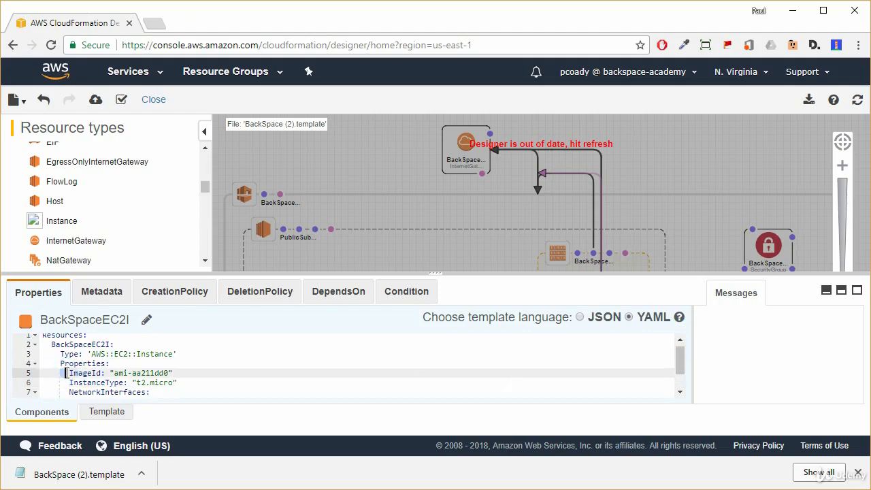
left_click_drag(65, 373, 70, 375)
left_click(71, 393)
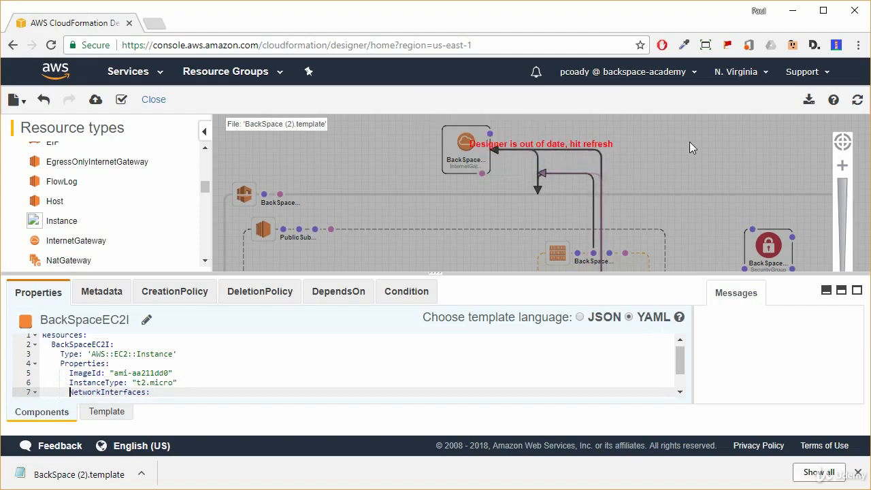
left_click(857, 99)
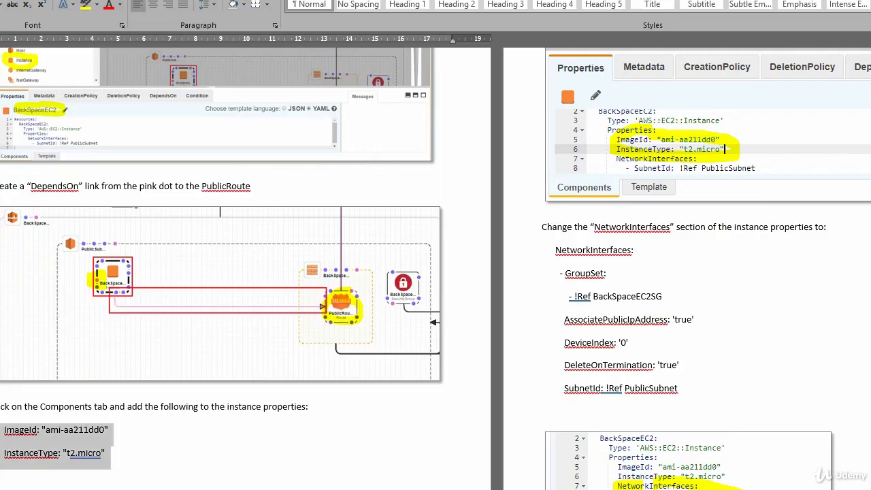
- Replace the NetworkInterfaces section with the Word version: GroupSet !Ref BackSpaceEC2SG, AssociatePublicIpAddress 'true', DeviceIndex '0', DeleteOnTermination 'true', SubnetId !Ref PublicSubnet
left_click_drag(684, 393, 518, 259)
right_click(595, 283)
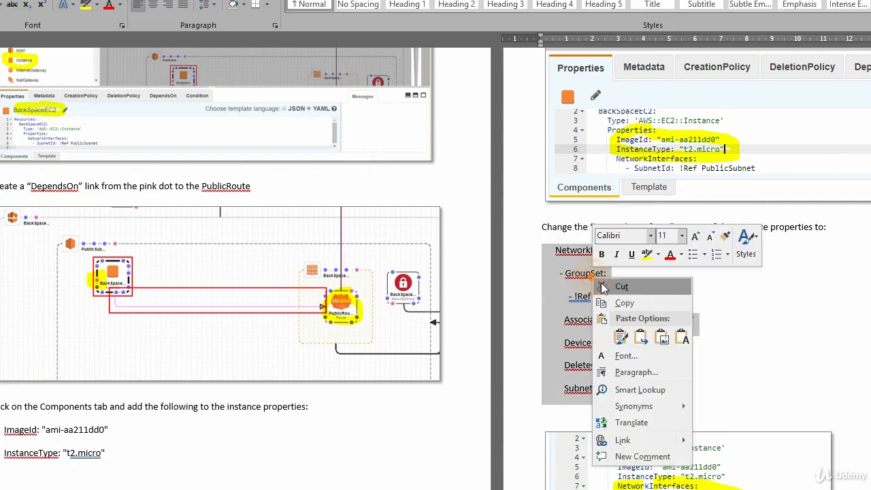
left_click(626, 302)
key("alt+Tab")
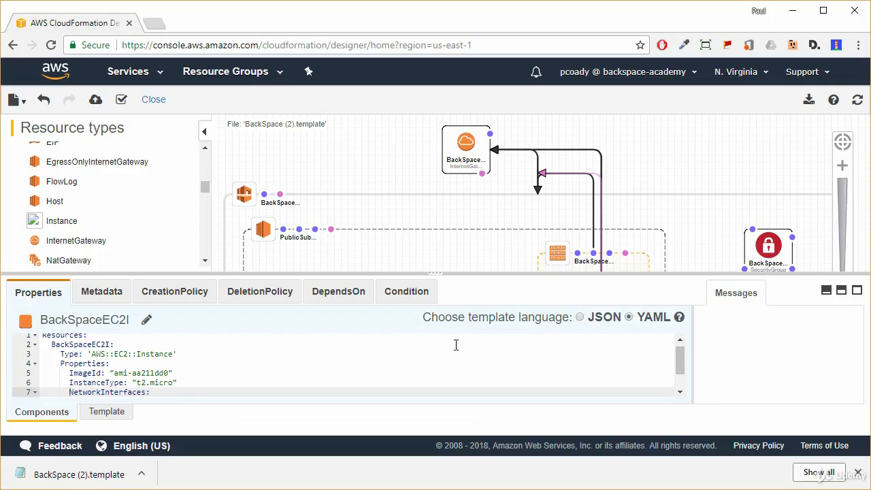
left_click(180, 395)
key("ctrl+v")
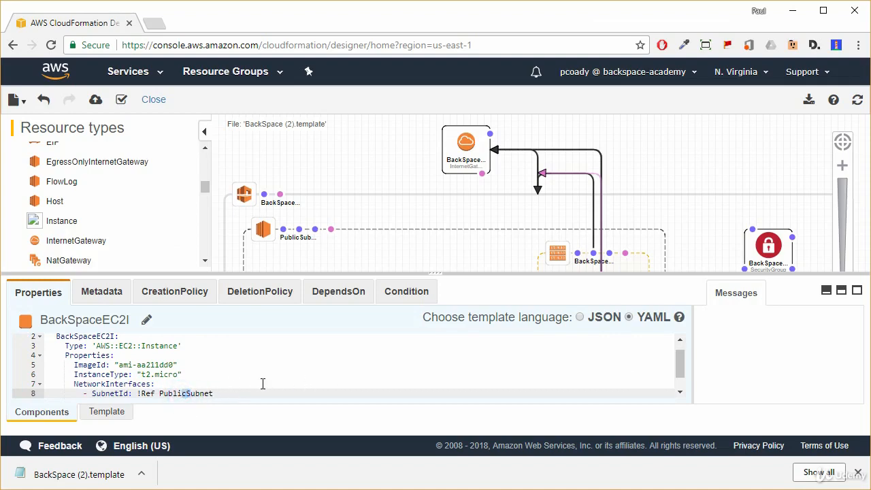
left_click(680, 393)
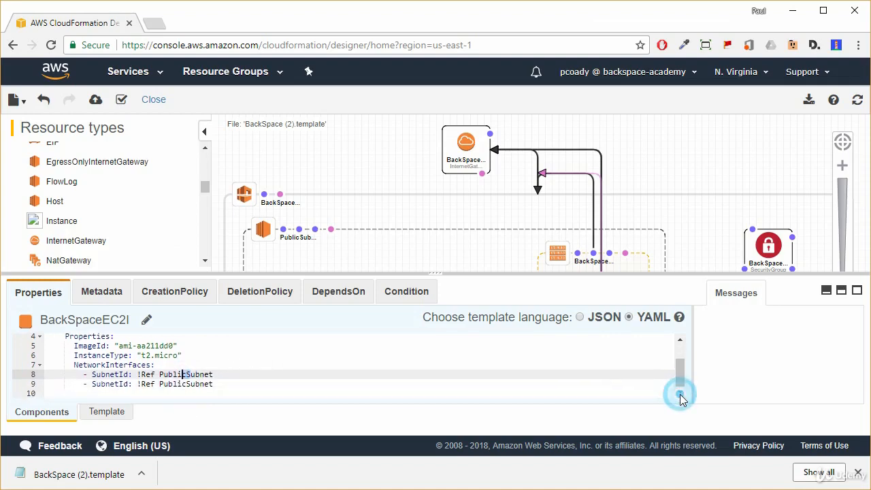
left_click_drag(228, 385, 48, 366)
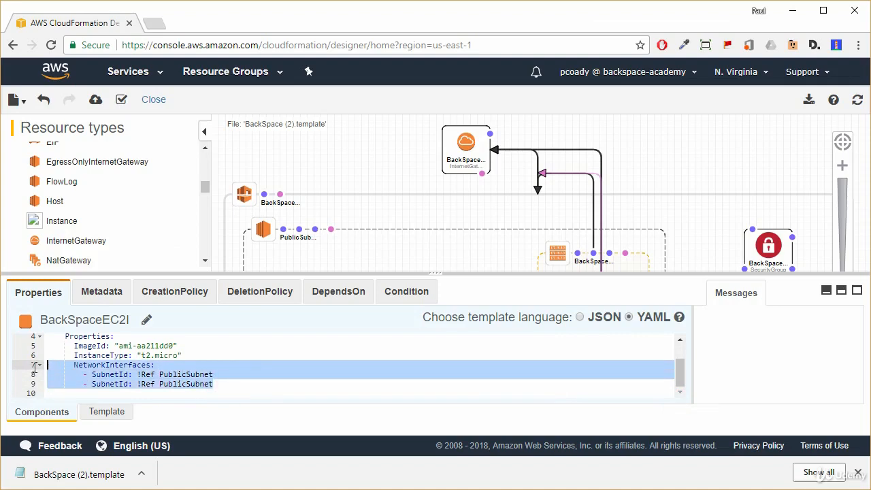
key("Delete")
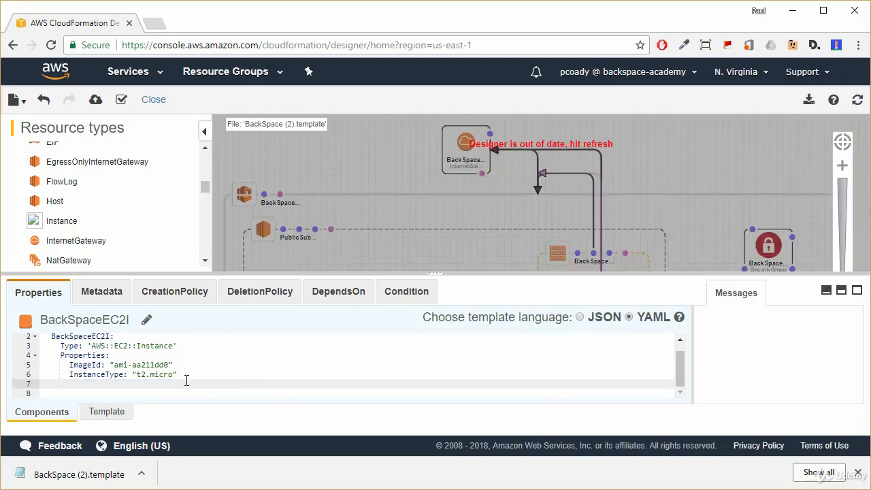
right_click(182, 380)
left_click(233, 474)
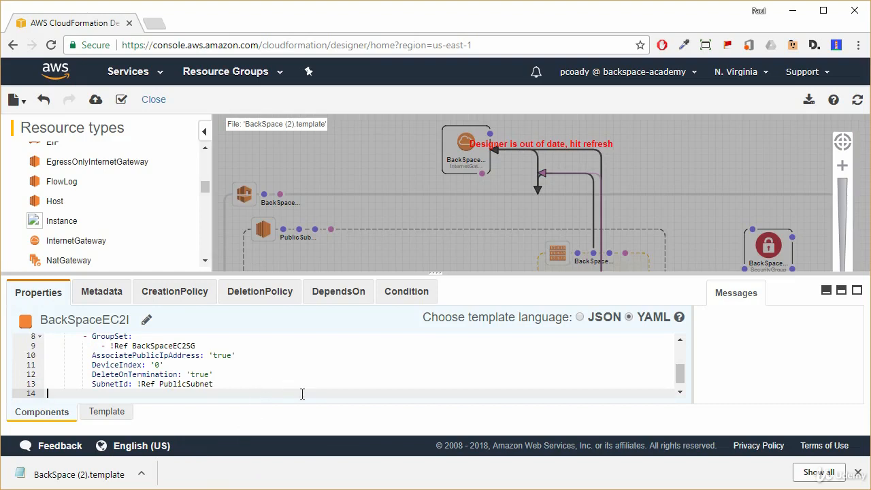
- Review the complete BackSpaceEC2I YAML in a full-height editor, restore the split view and refresh the designer diagram
left_click(857, 291)
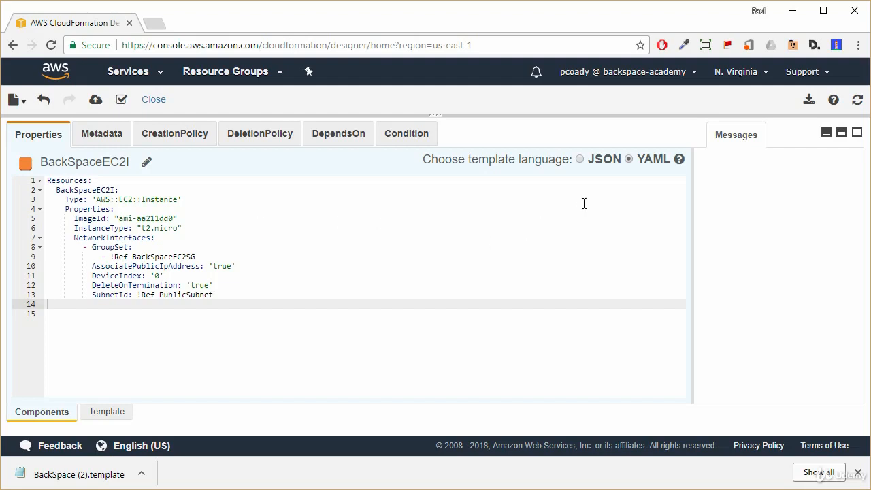
left_click(841, 133)
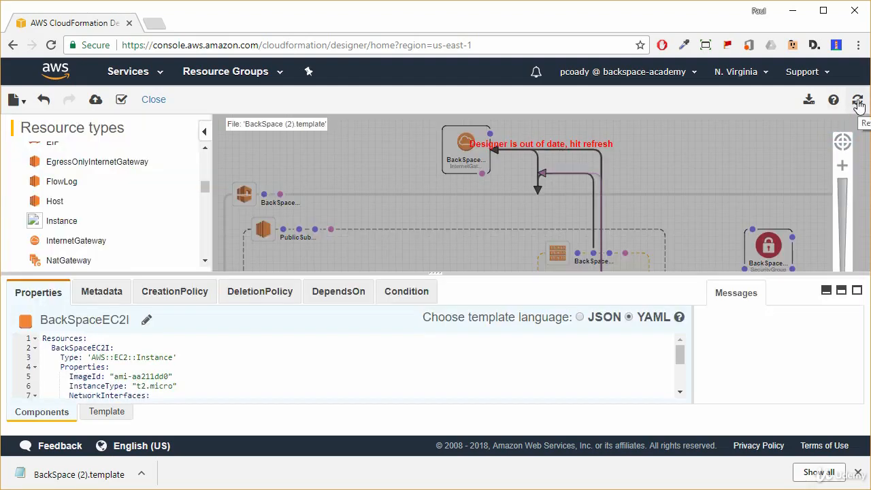
left_click(857, 101)
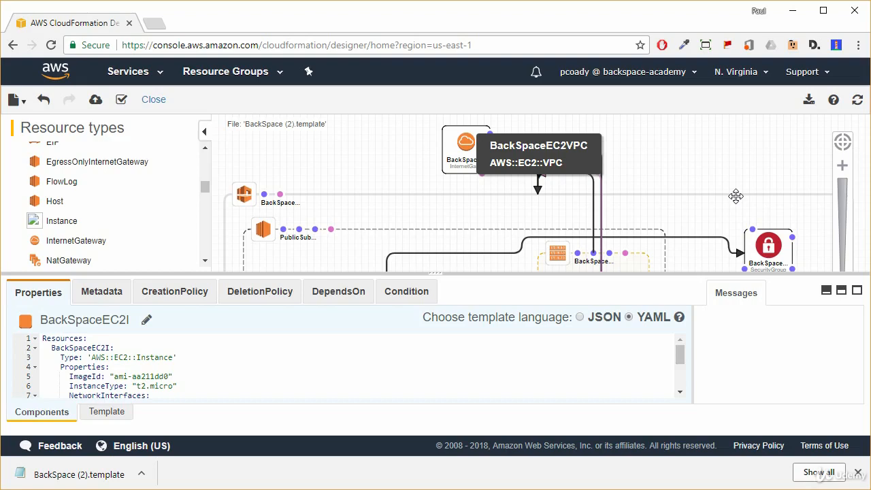
- Save the template as a local file named BackSpace (3).template in the Resources folder
left_click(15, 101)
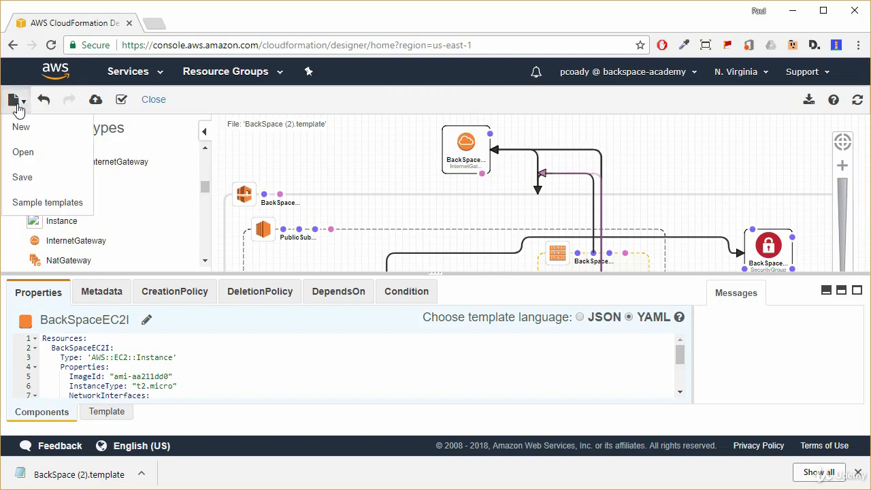
left_click(25, 177)
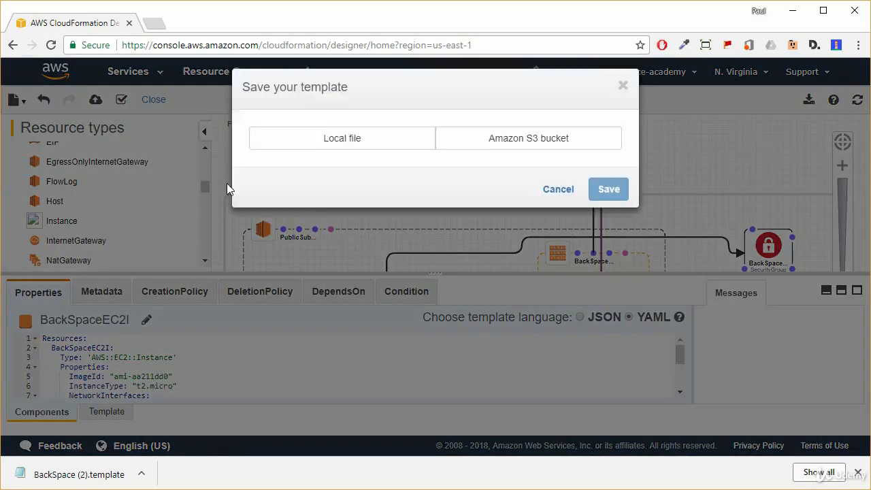
left_click(371, 149)
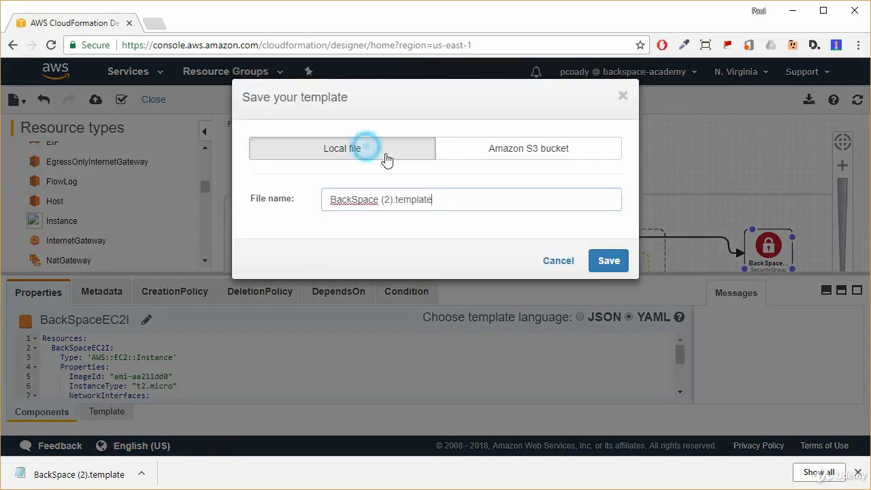
left_click(609, 260)
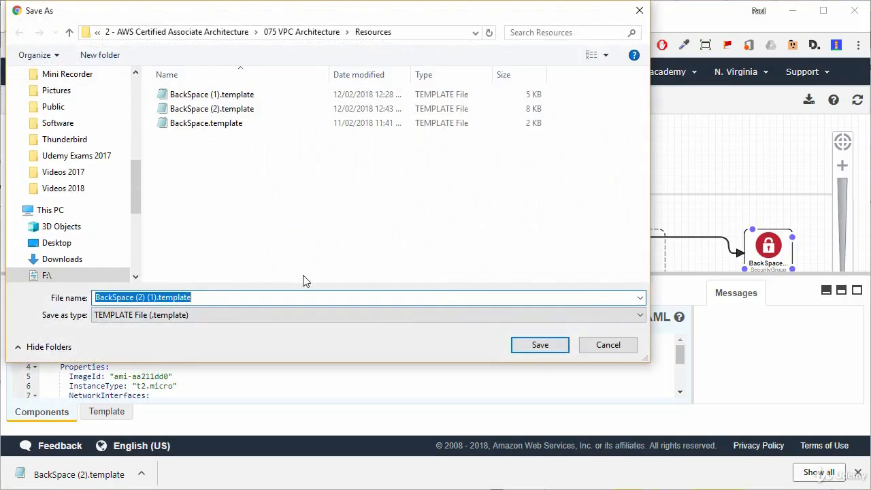
left_click(227, 109)
left_click(140, 297)
left_click(143, 298)
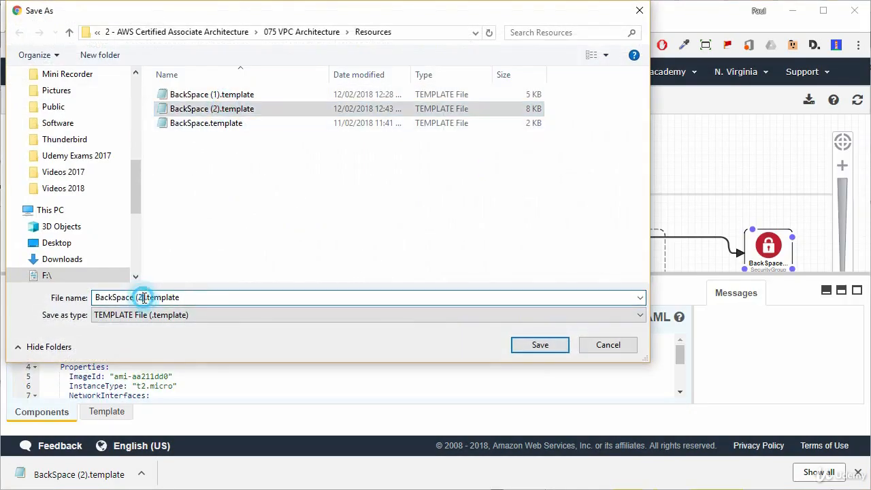
key("BackSpace")
type("3")
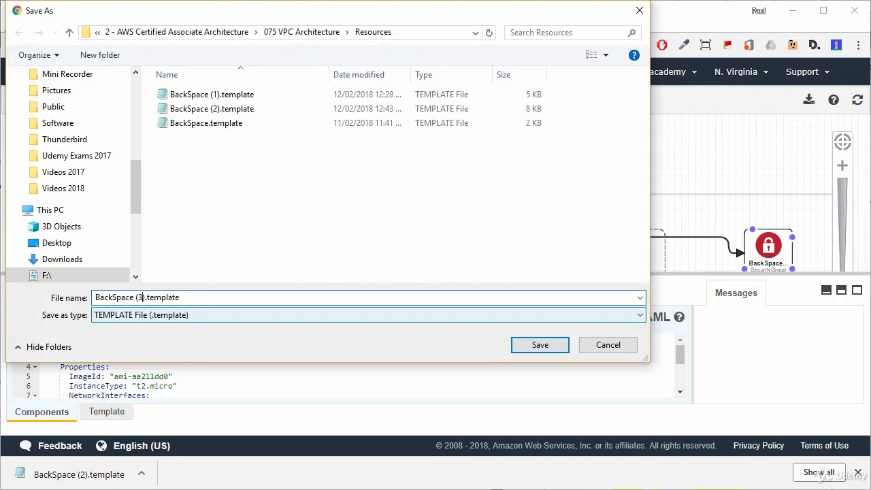
left_click(531, 344)
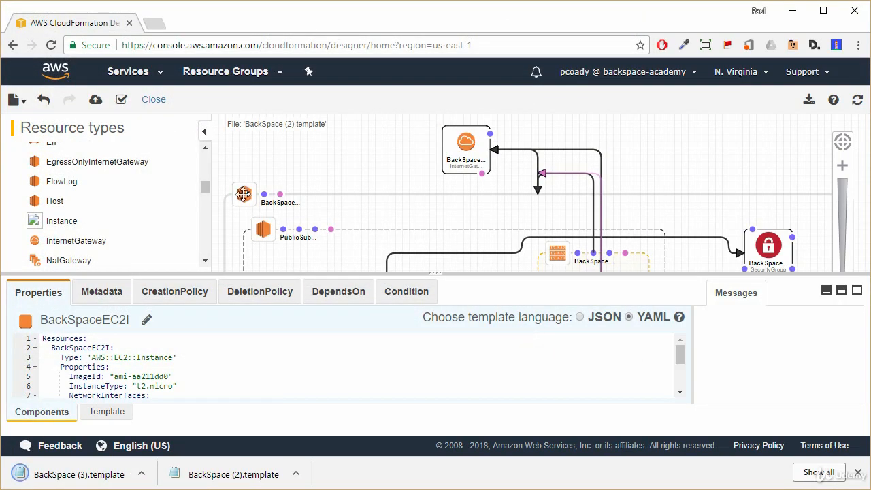
- Start an update of the BackSpace stack in CloudFormation, uploading BackSpace (3).template from the Resources folder as its template
left_click(158, 78)
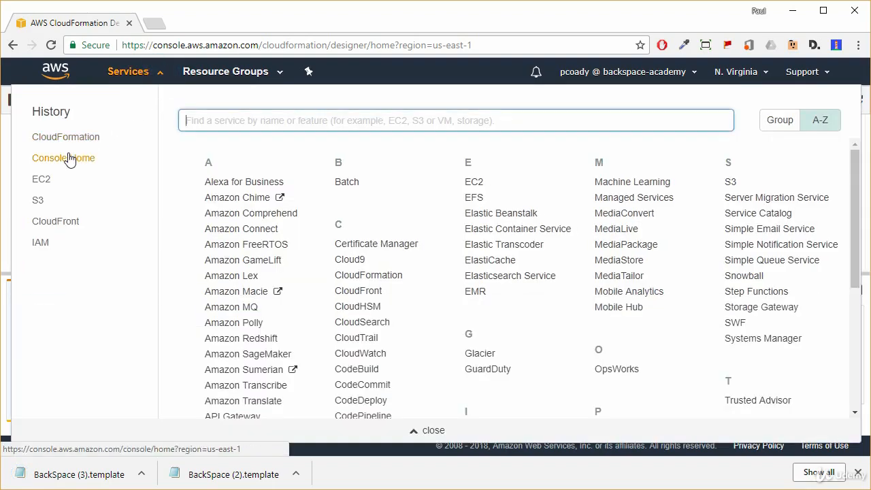
left_click(66, 136)
left_click(492, 119)
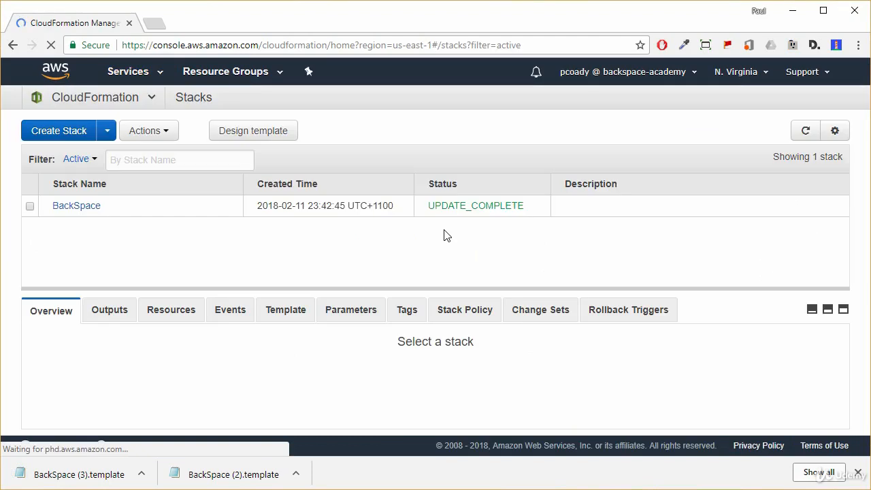
left_click(76, 206)
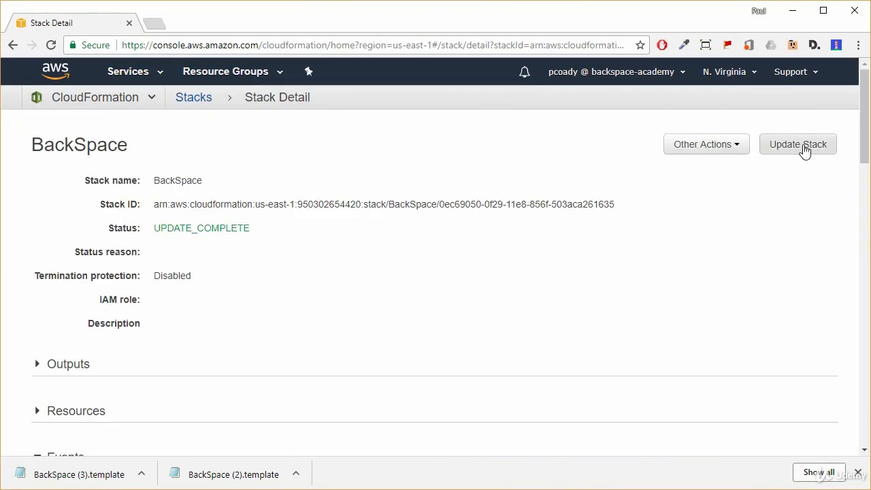
left_click(802, 148)
left_click(344, 352)
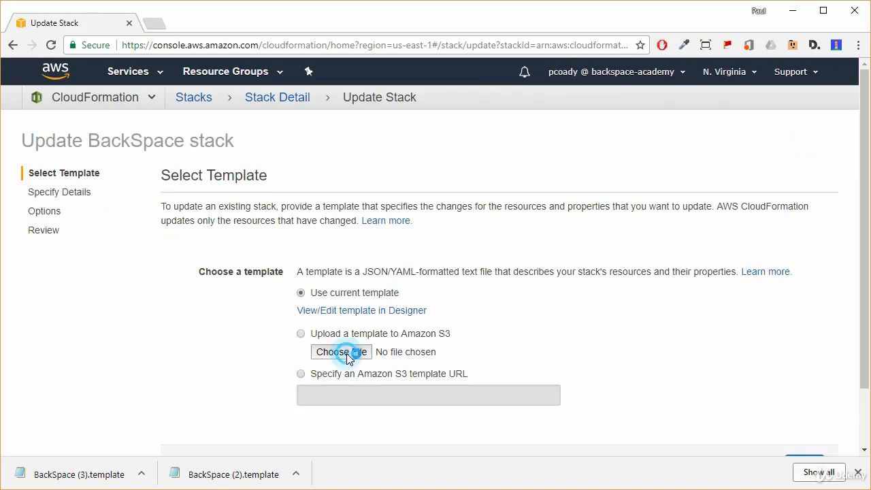
left_click(242, 123)
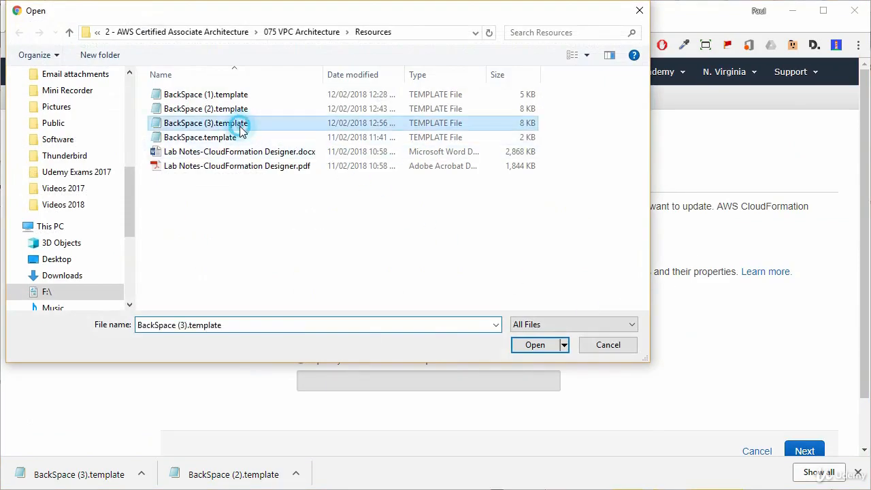
left_click(535, 345)
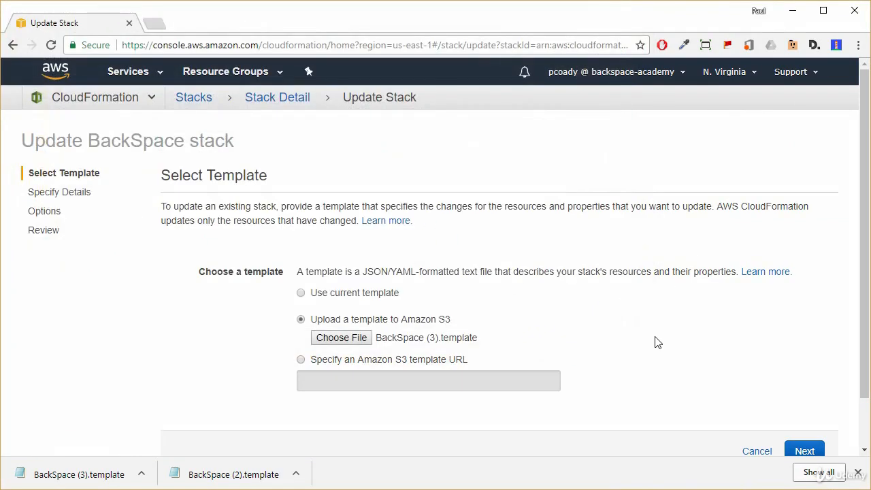
left_click(807, 450)
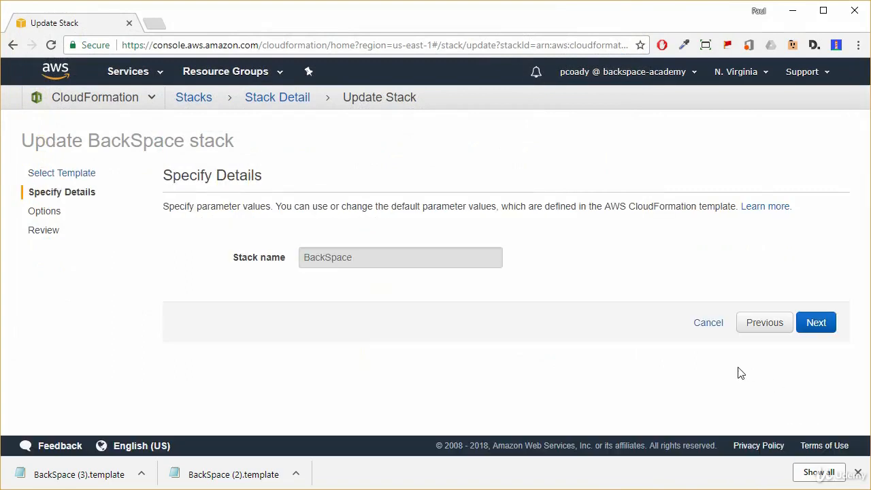
- Keep the stack details and default options unchanged, and run the BackSpace stack update
left_click(816, 322)
scroll(680, 360, "down", 15)
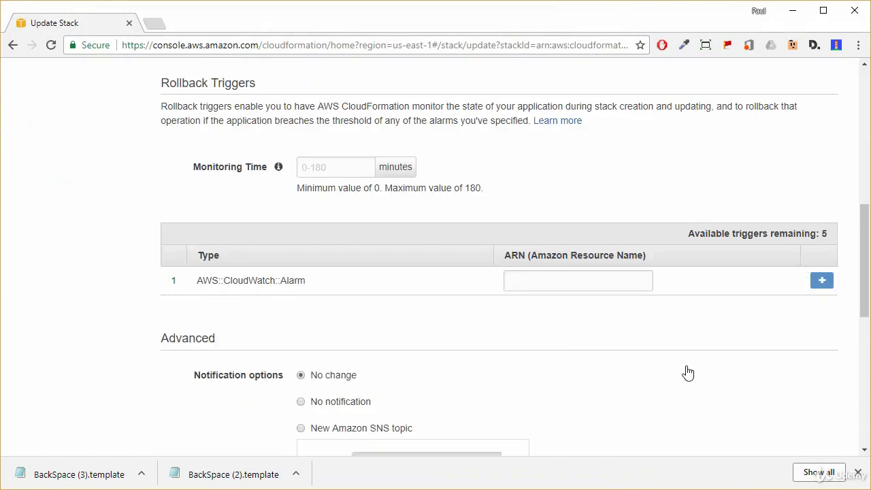
left_click(793, 399)
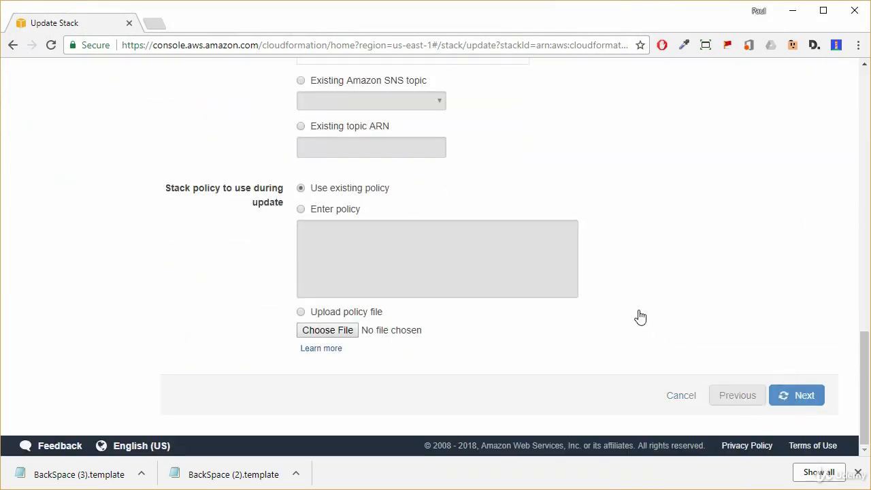
left_click(802, 401)
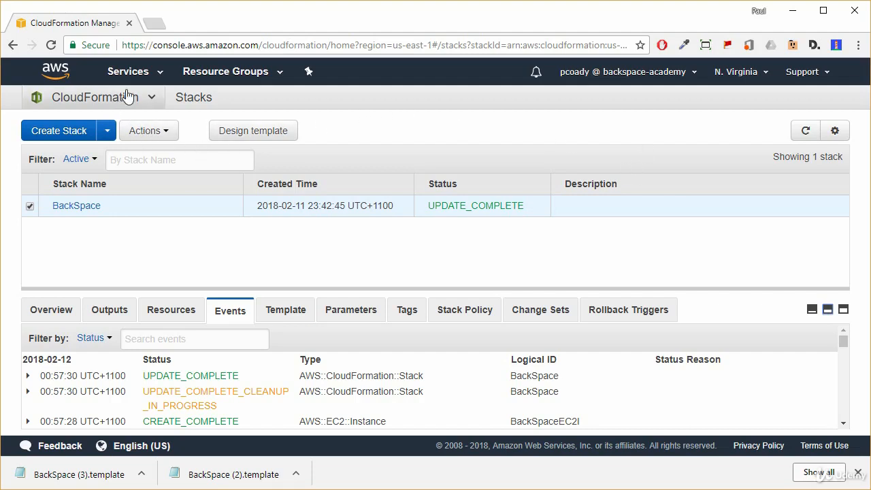
- Show the running instances in EC2 with the Instance ID filter removed, enlarging the list to examine the t2.micro instance
left_click(160, 72)
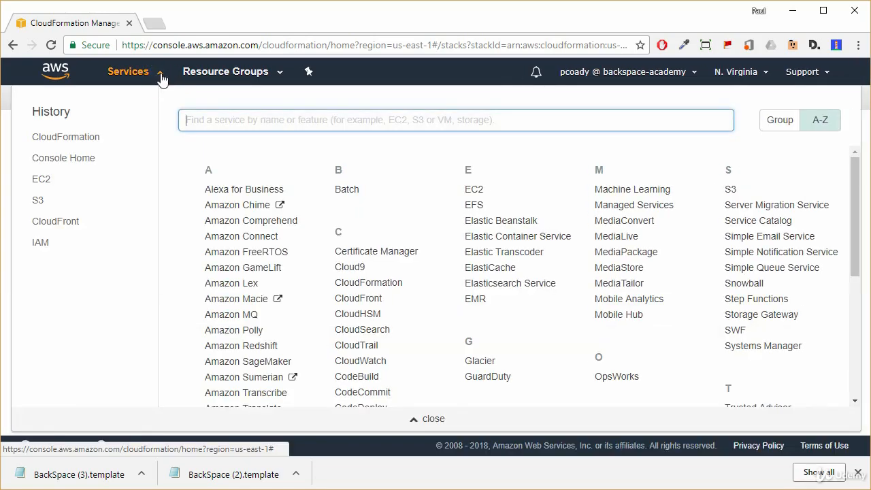
left_click(47, 177)
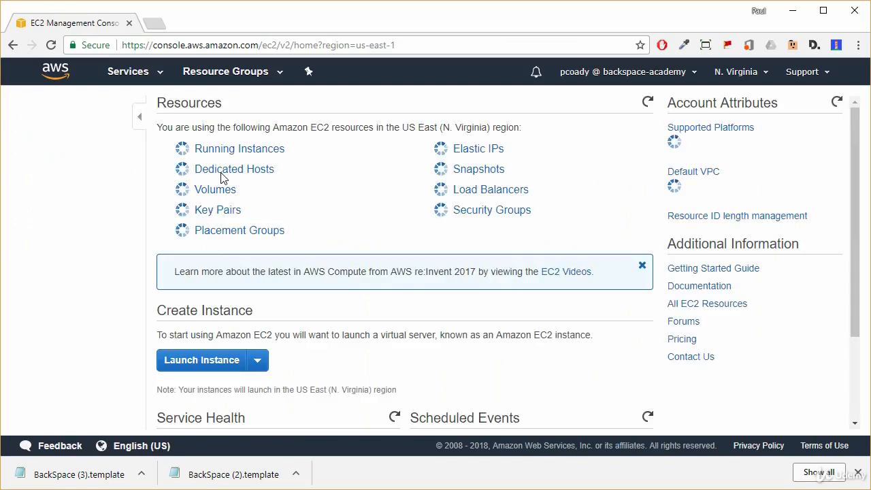
left_click(235, 150)
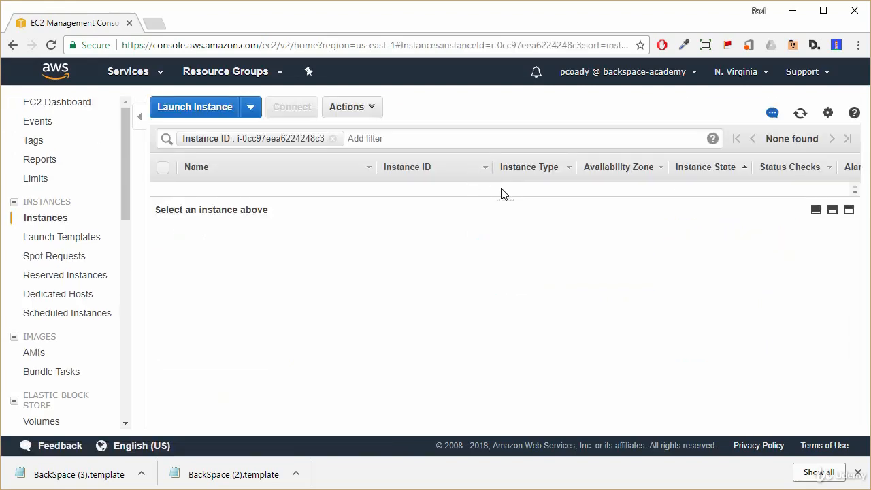
left_click_drag(510, 196, 522, 249)
left_click(332, 138)
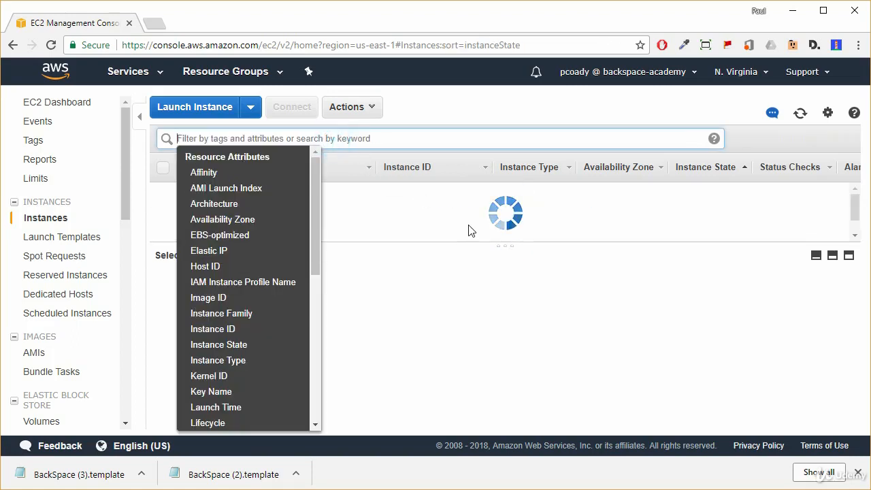
left_click(553, 195)
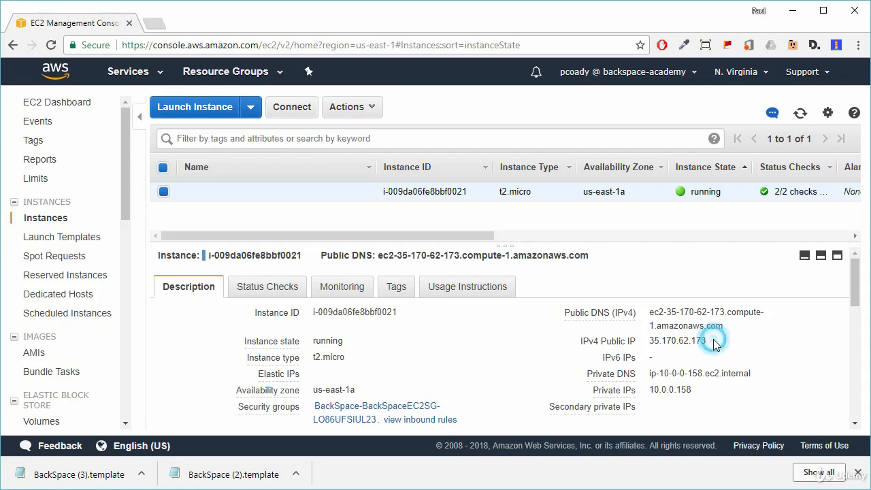
- Open the instance's IPv4 public IP as a web page in a new tab, inspect the site and close that tab
left_click_drag(713, 339, 652, 338)
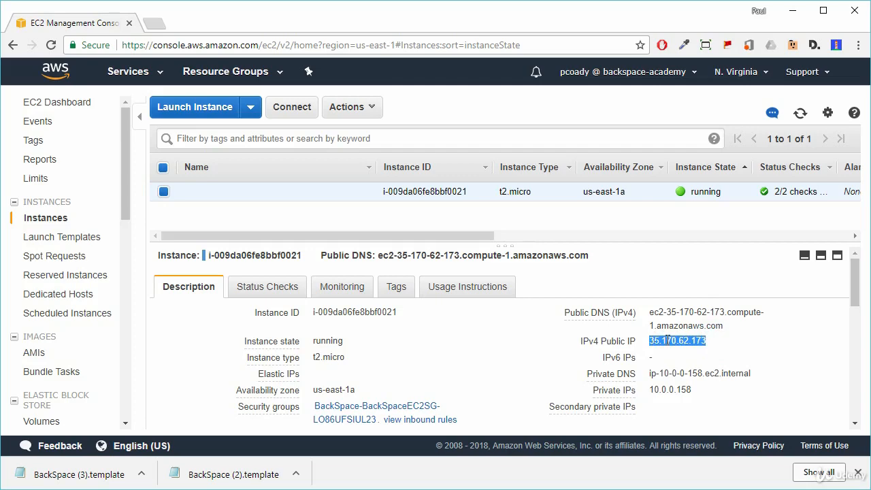
right_click(652, 338)
left_click(714, 366)
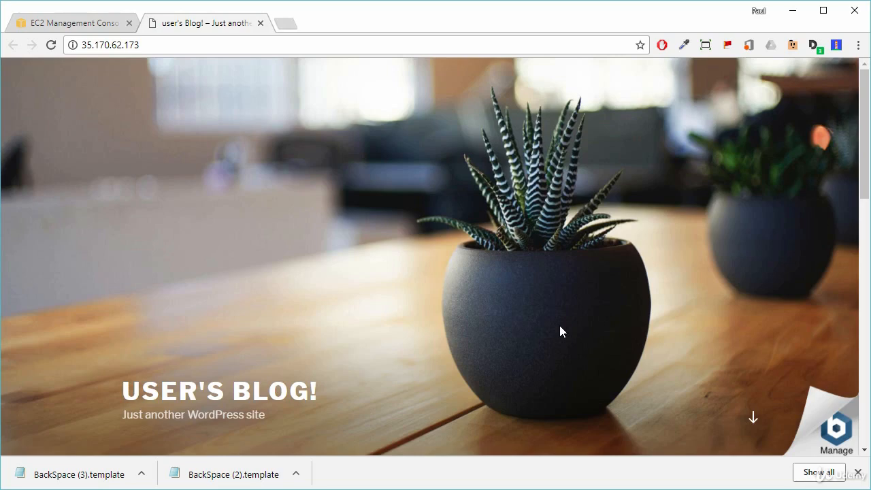
left_click(260, 23)
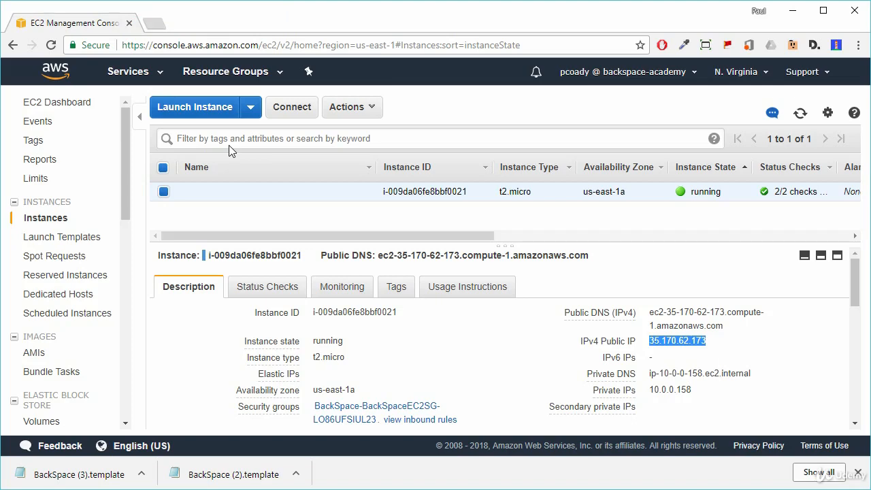
- Delete the BackSpace stack in CloudFormation together with all its resources
left_click(160, 73)
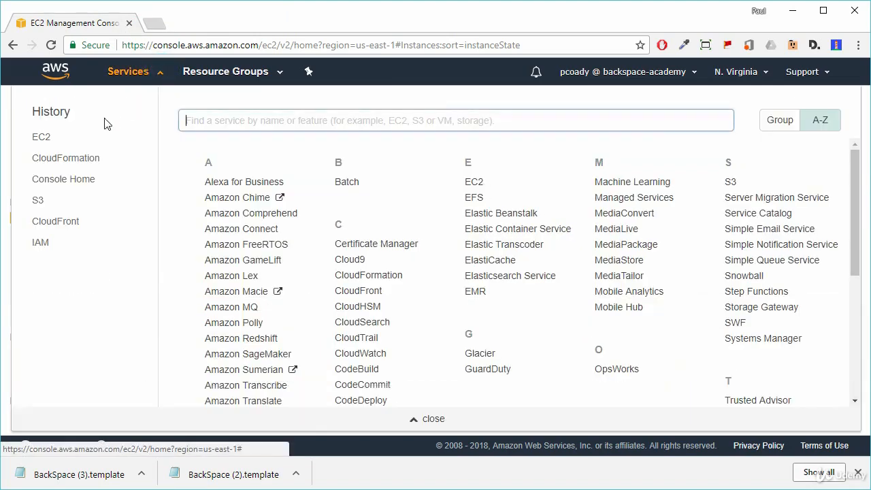
left_click(69, 160)
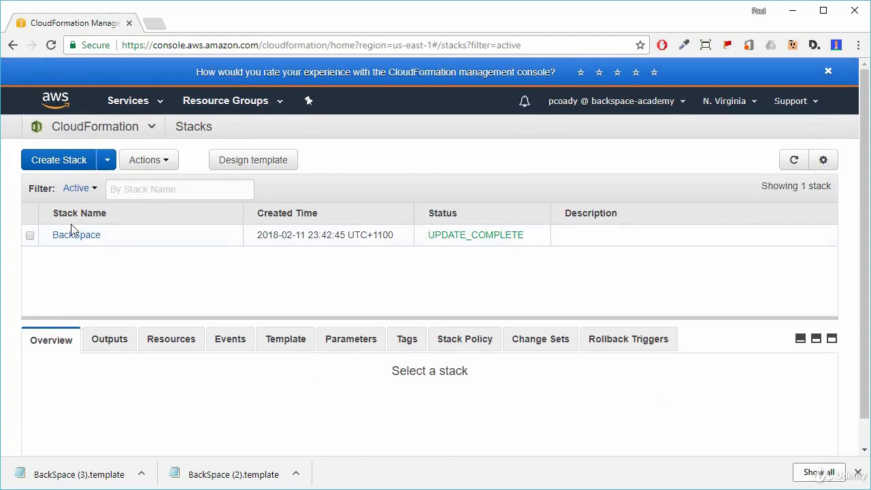
left_click(30, 235)
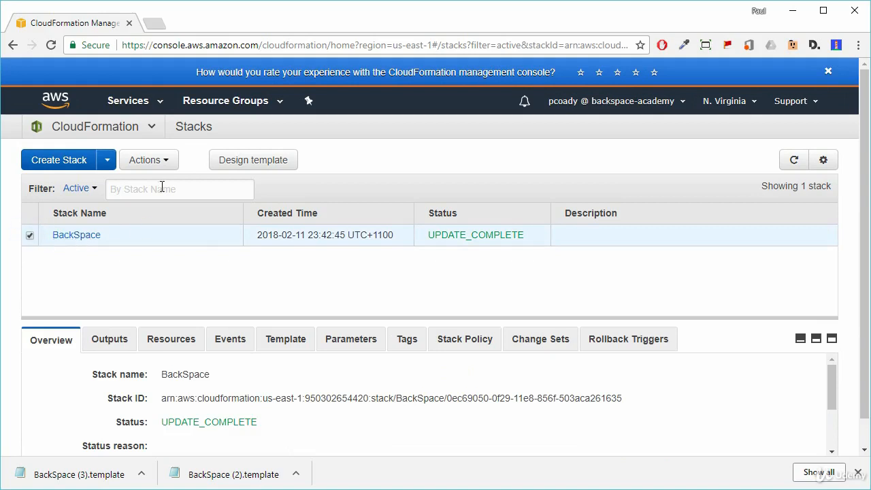
left_click(166, 161)
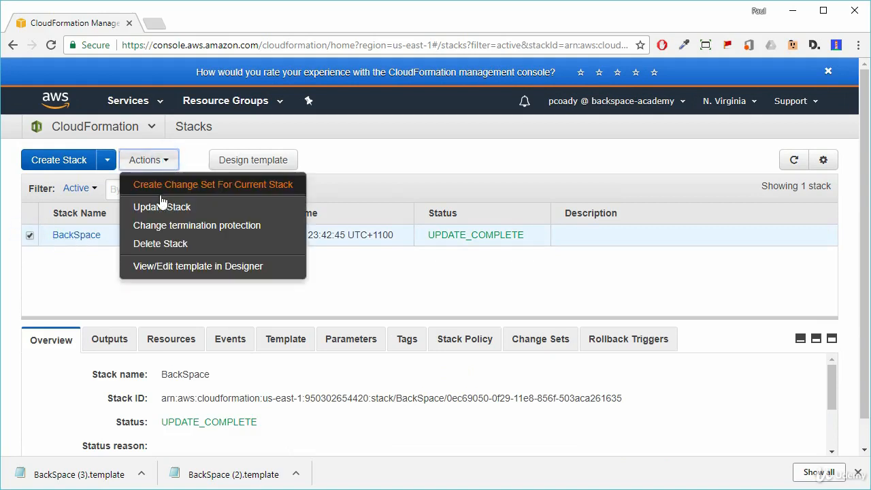
left_click(167, 241)
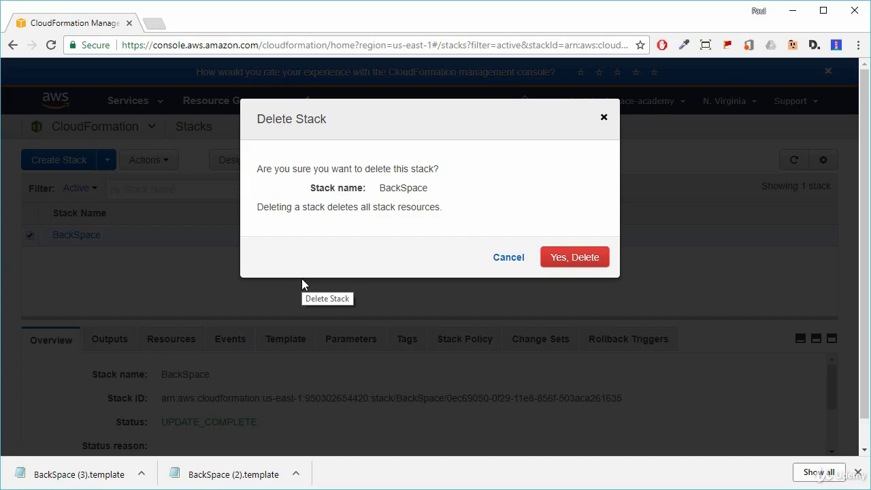
left_click(564, 262)
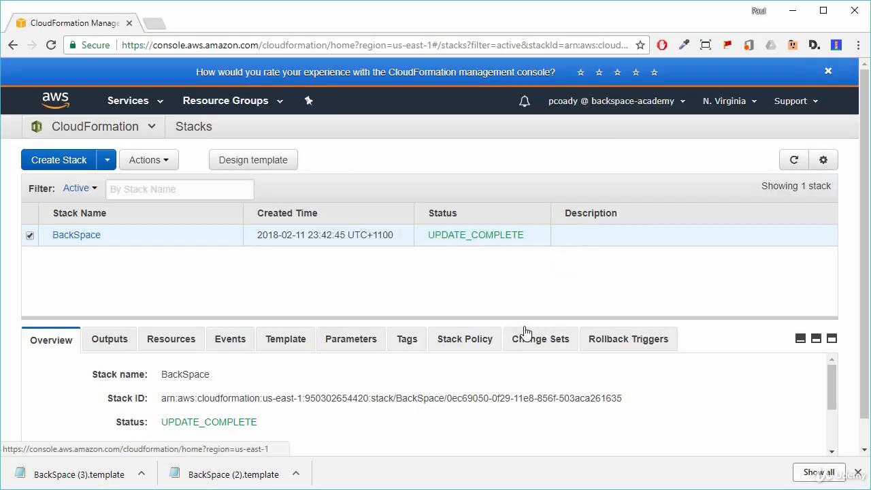